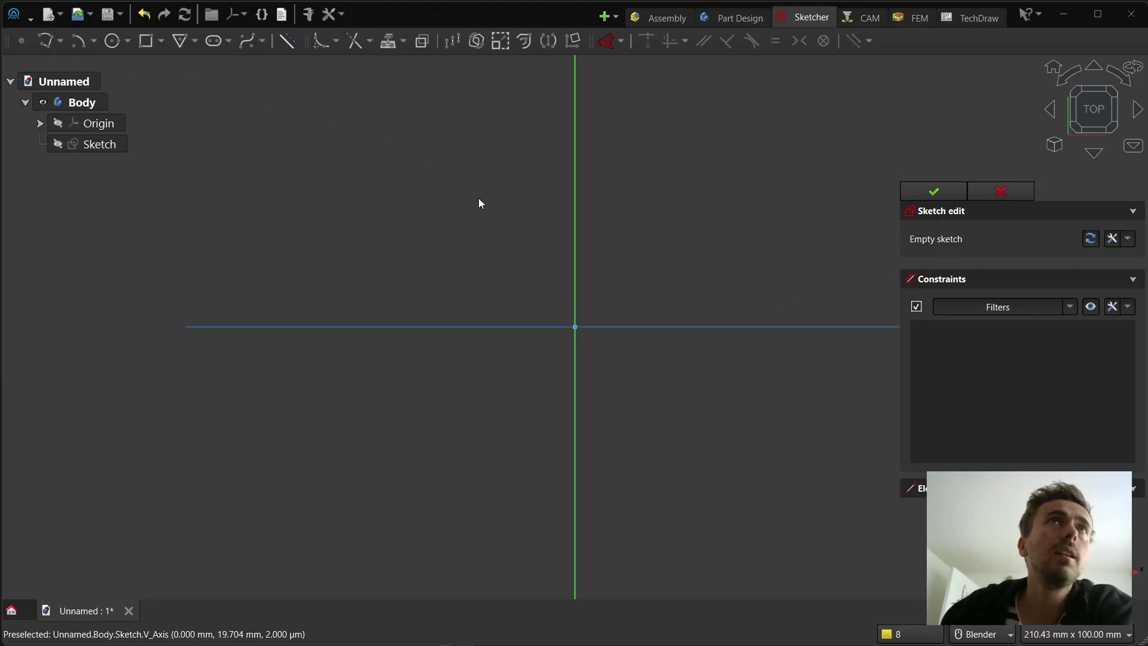
Reactivate the sketch tools and browse the list of dimension constraint types.
click(608, 44)
click(624, 46)
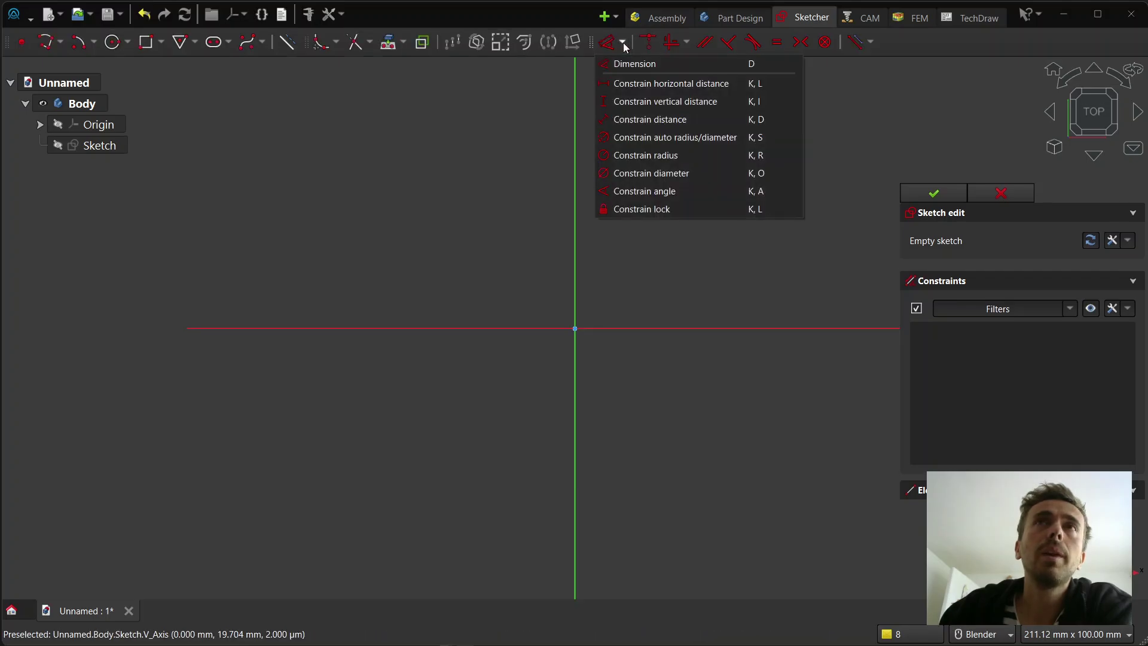
click(407, 105)
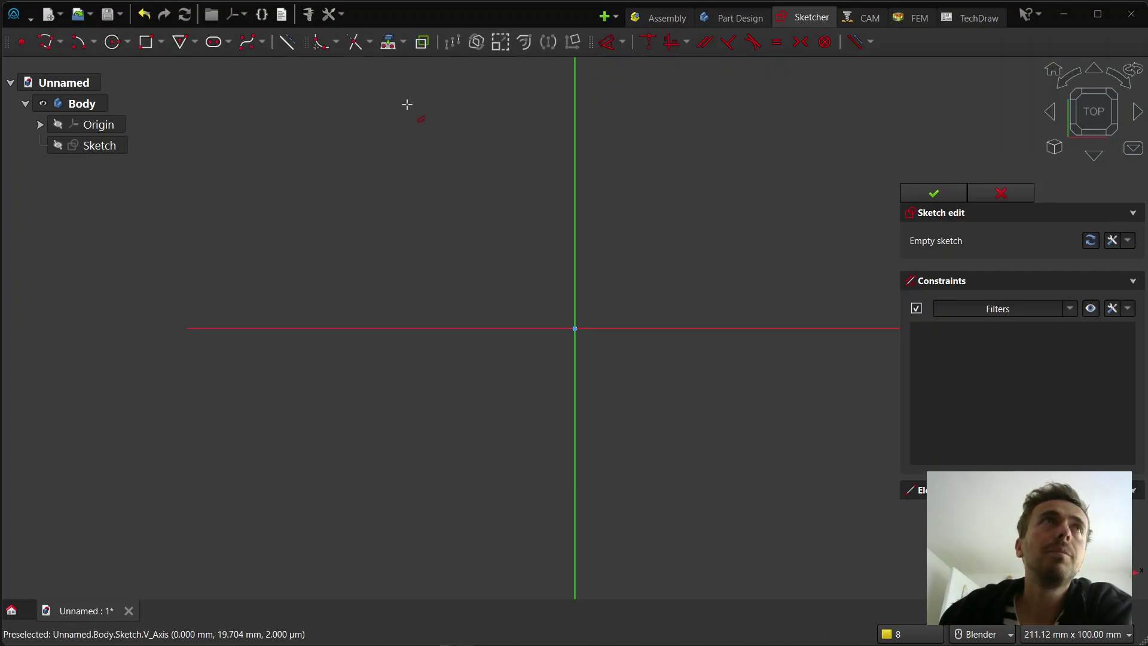
click(37, 47)
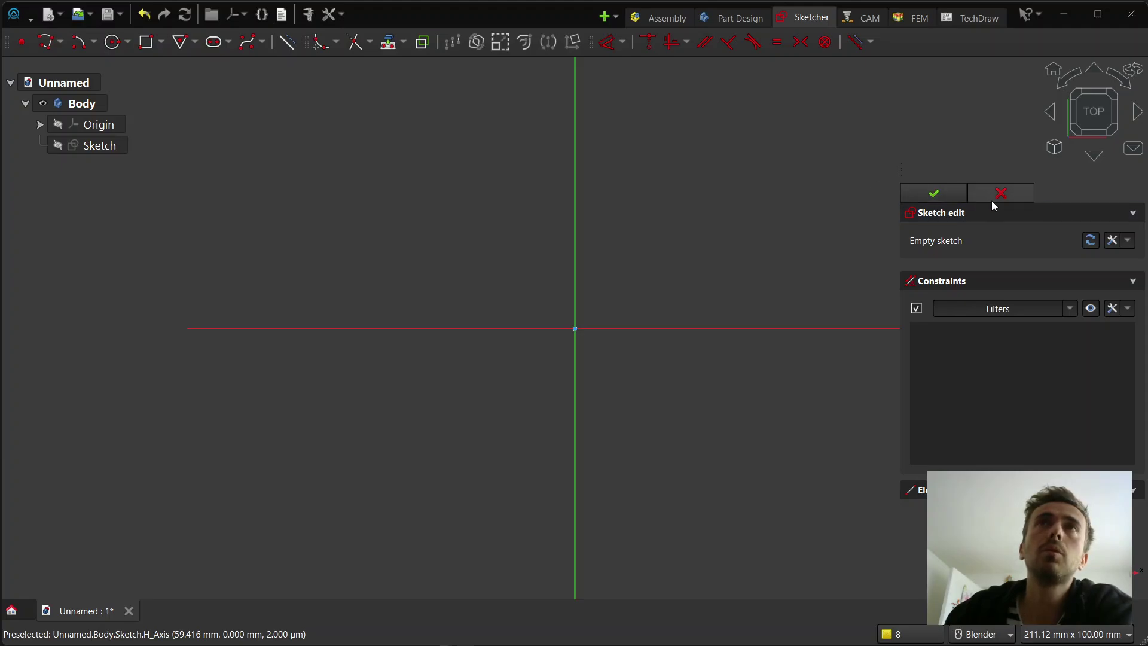
Zoom in and try a rectangle 20 mm wide, then cancel it unfinished.
click(43, 43)
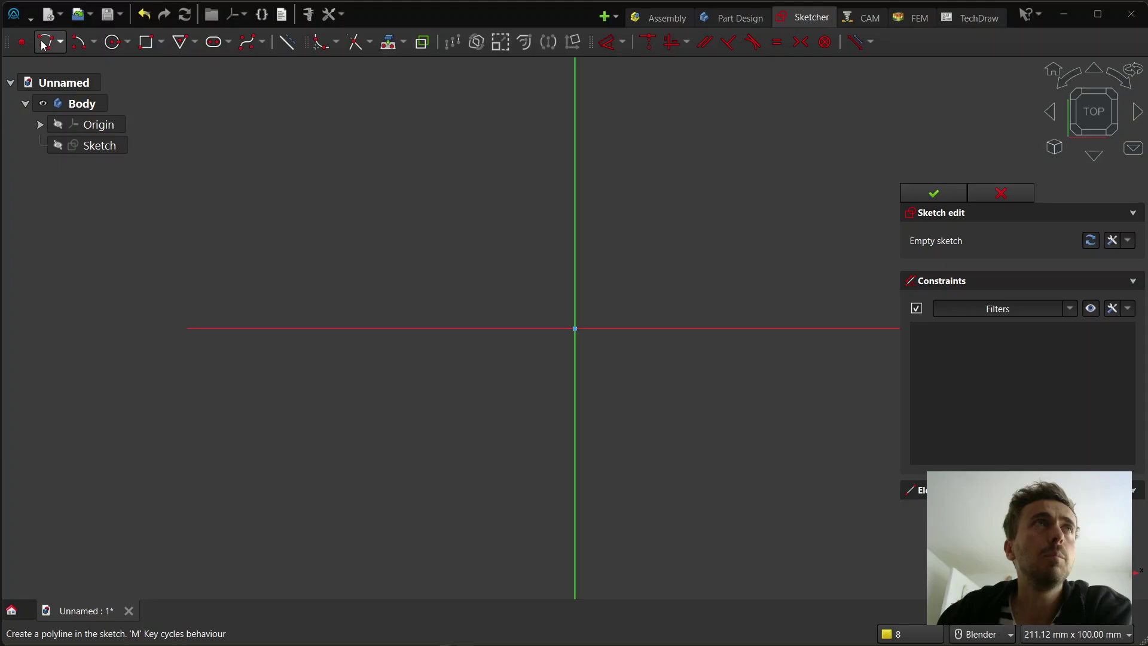
scroll(705, 293, up, 3)
scroll(402, 443, up, 5)
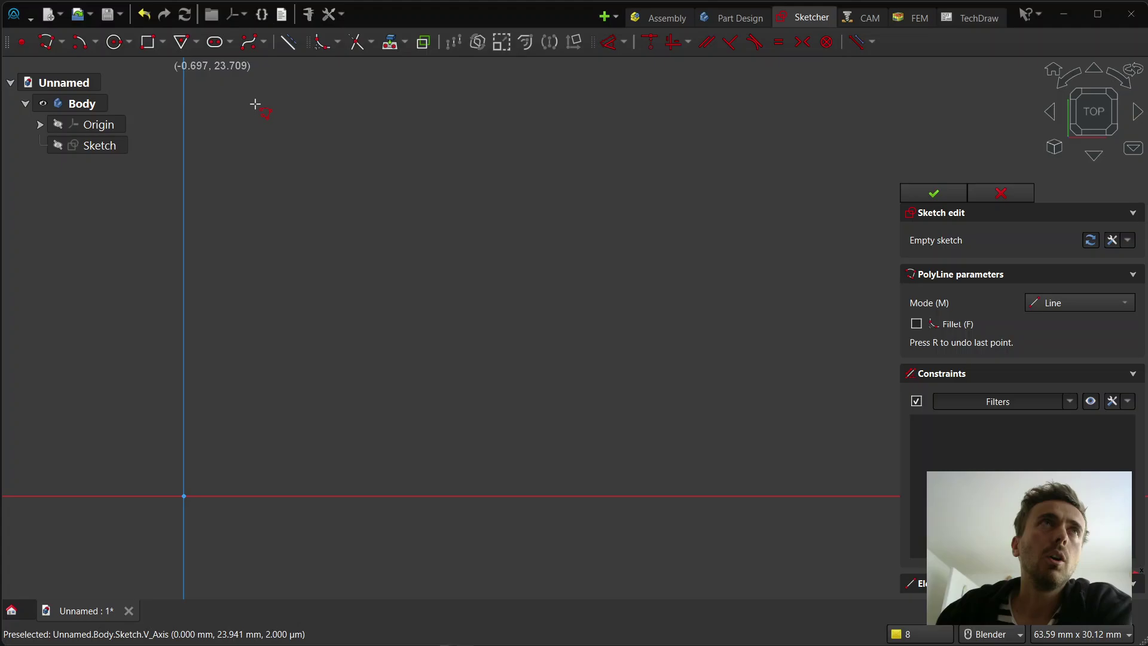
click(148, 41)
click(452, 243)
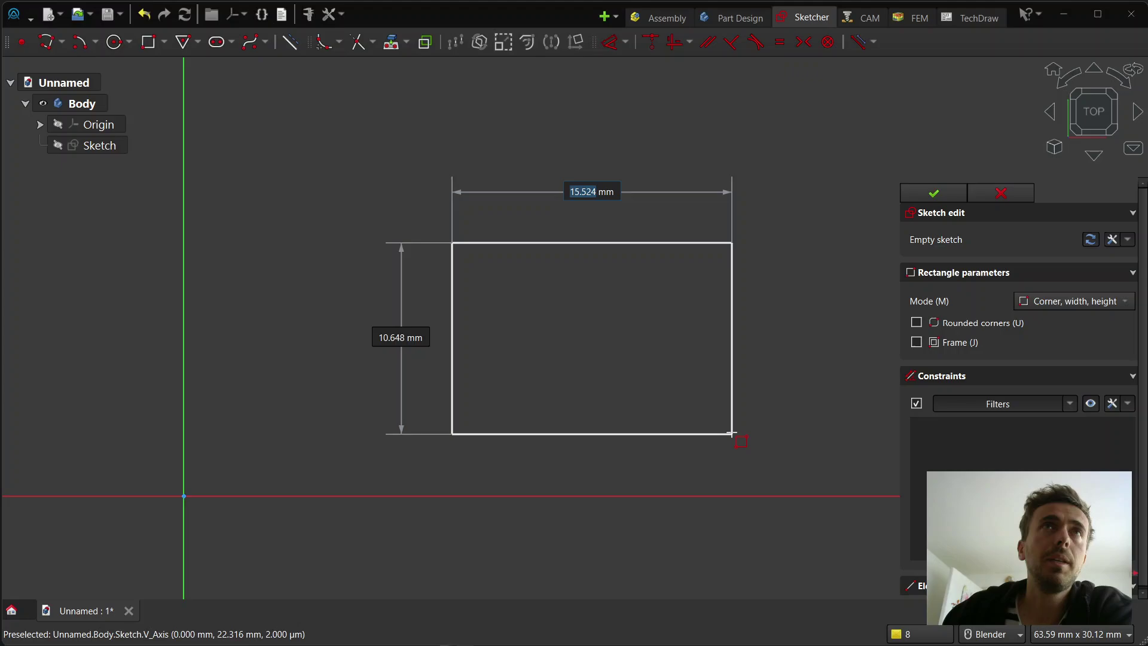
text(20)
key(Tab)
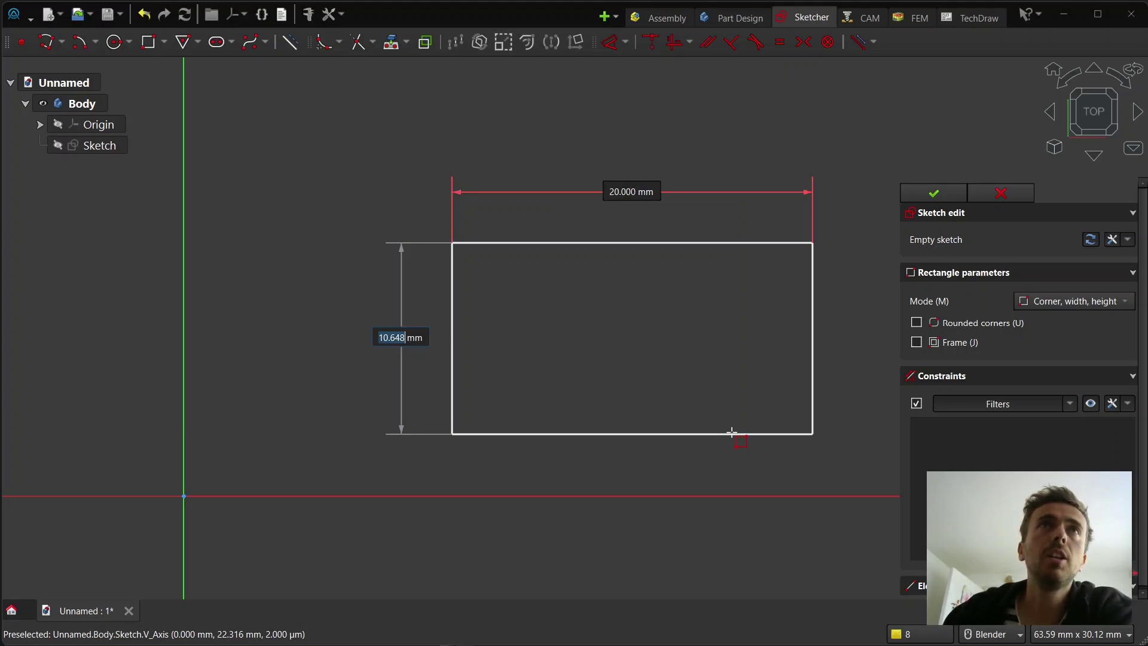
key(Escape)
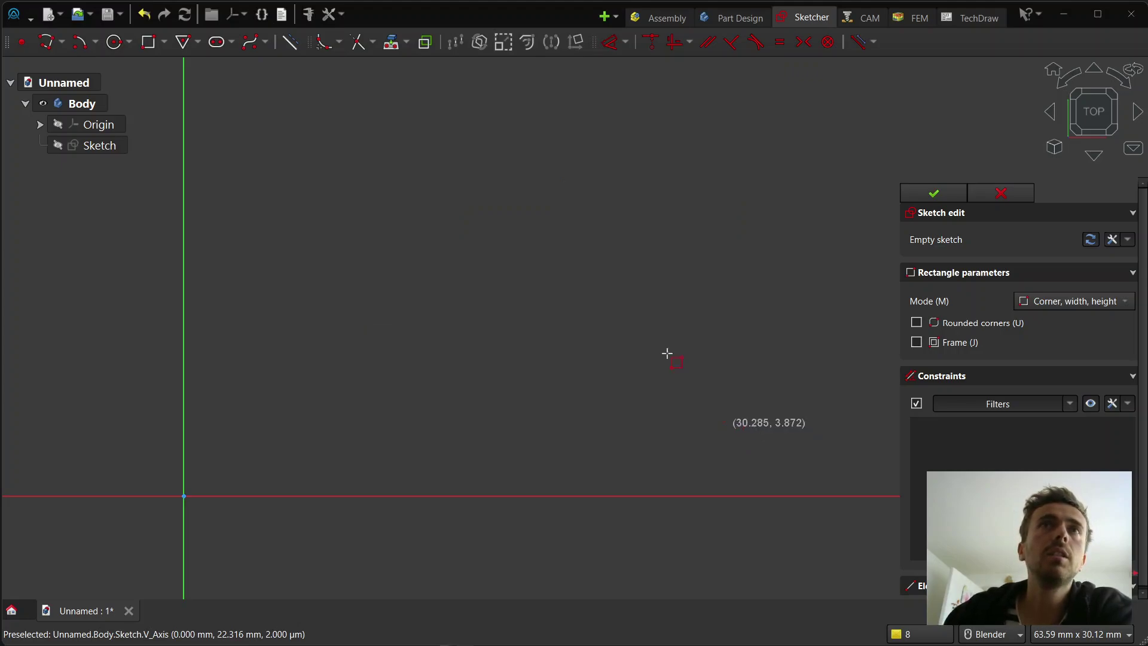
Draw one polyline segment 20 mm long at 90°, then end the polyline.
click(45, 42)
click(362, 412)
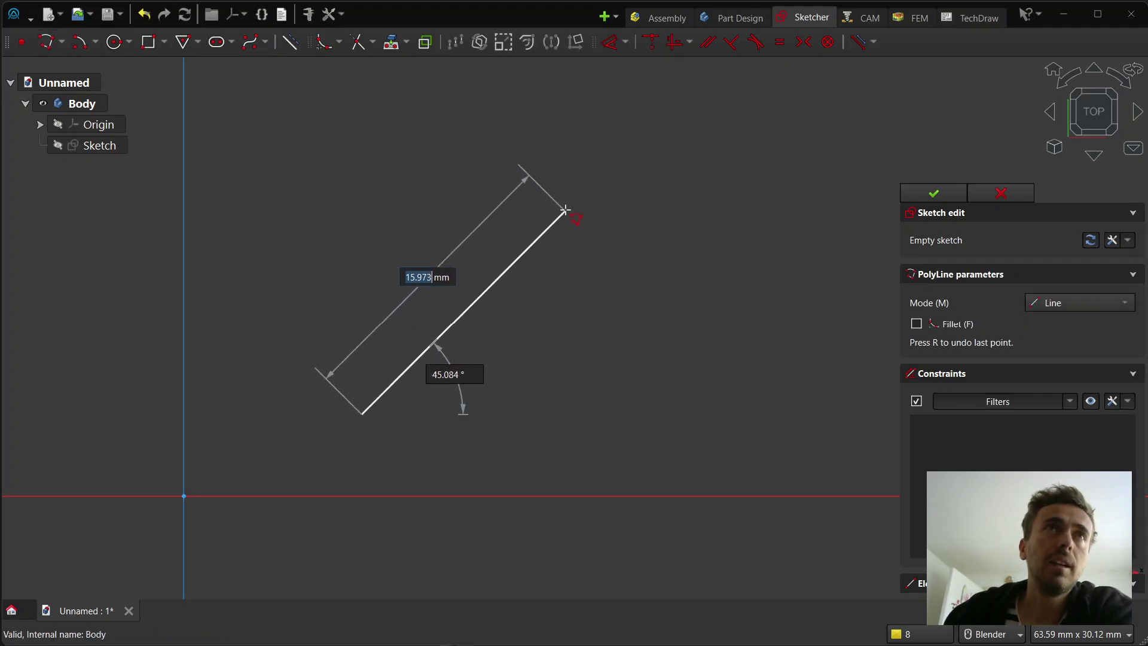
text(20)
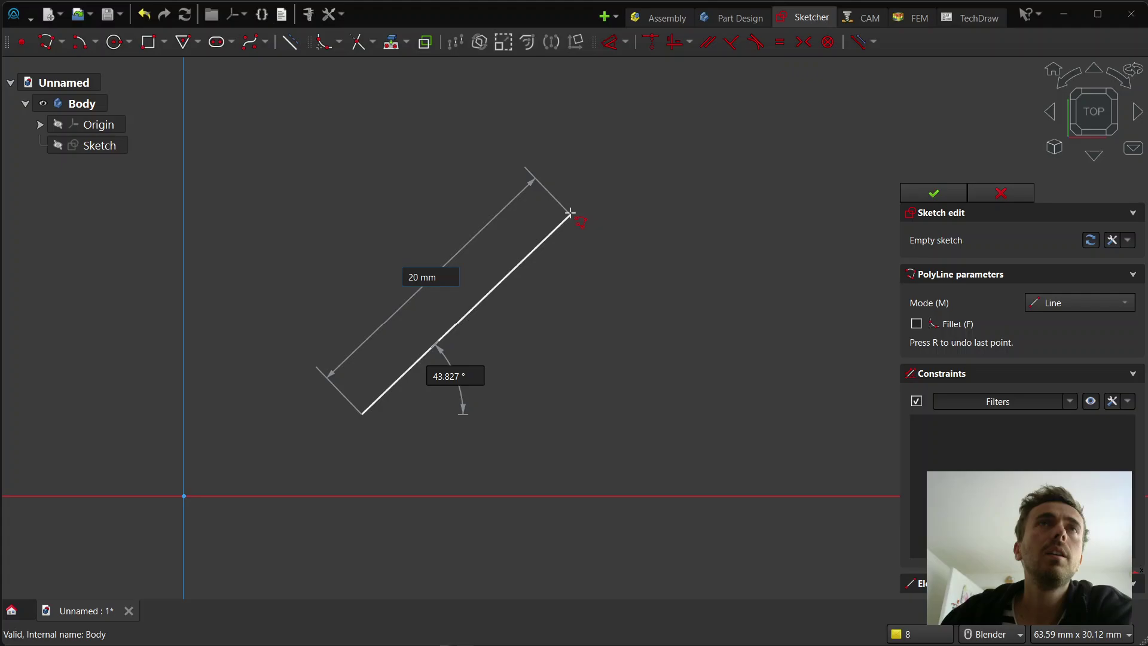
key(Tab)
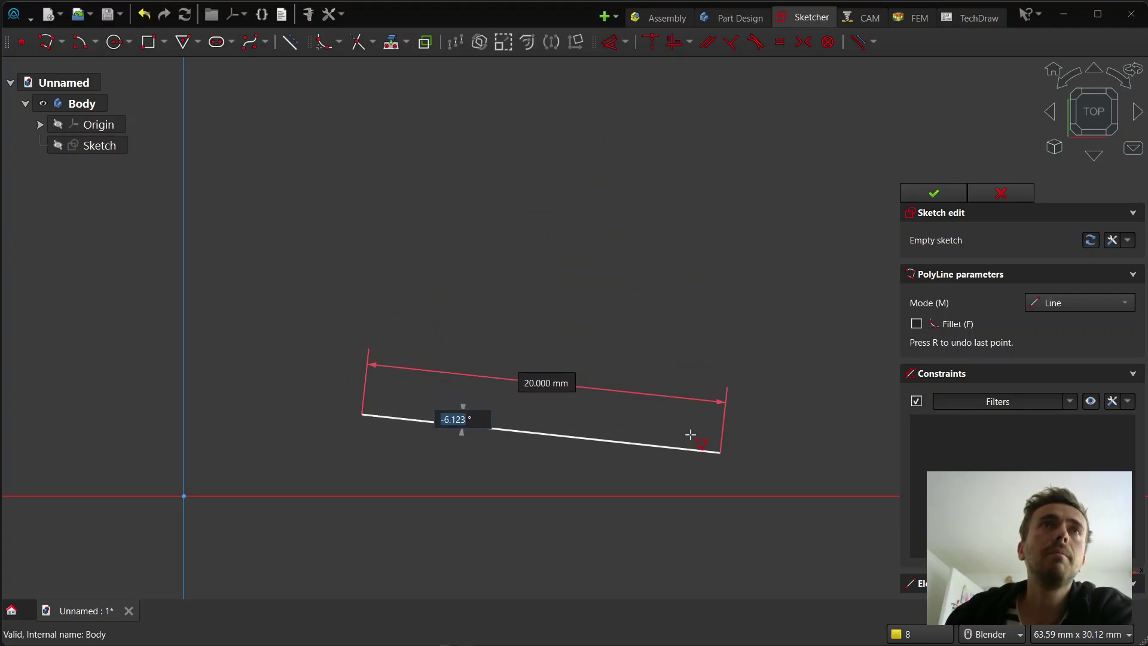
scroll(514, 488, down, 2)
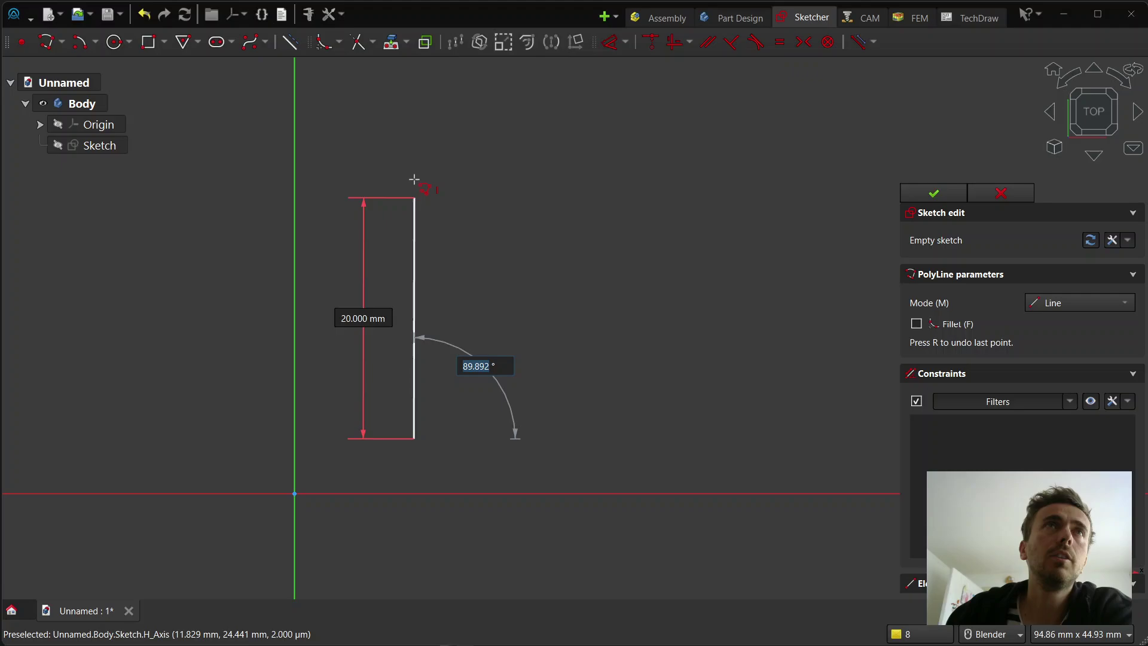
text(90)
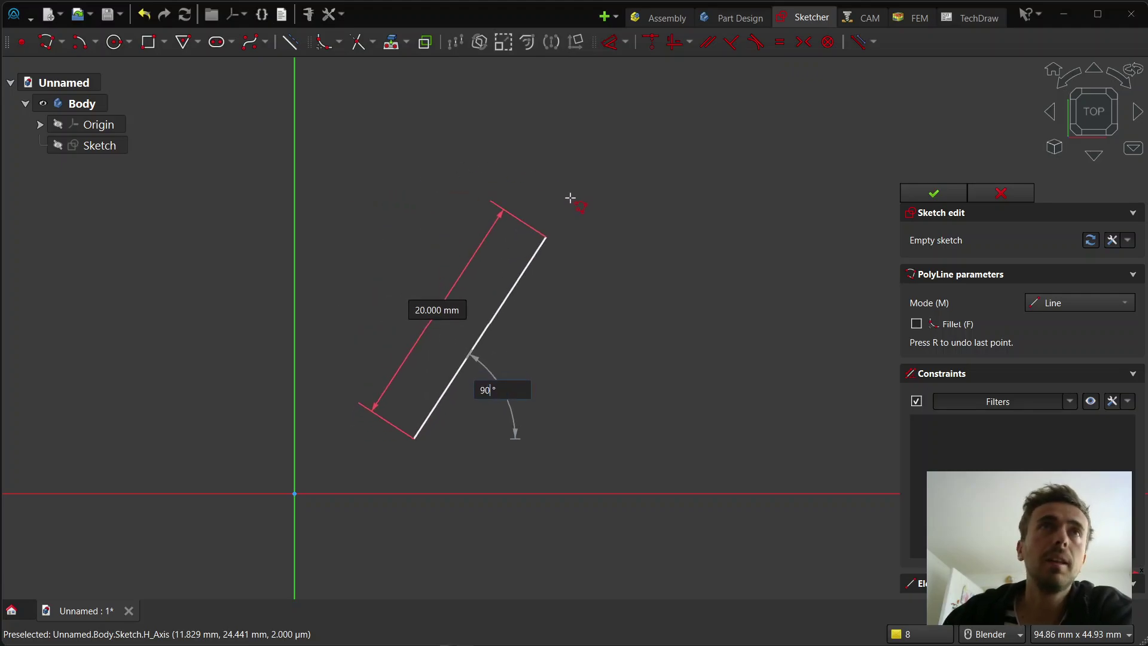
key(Return)
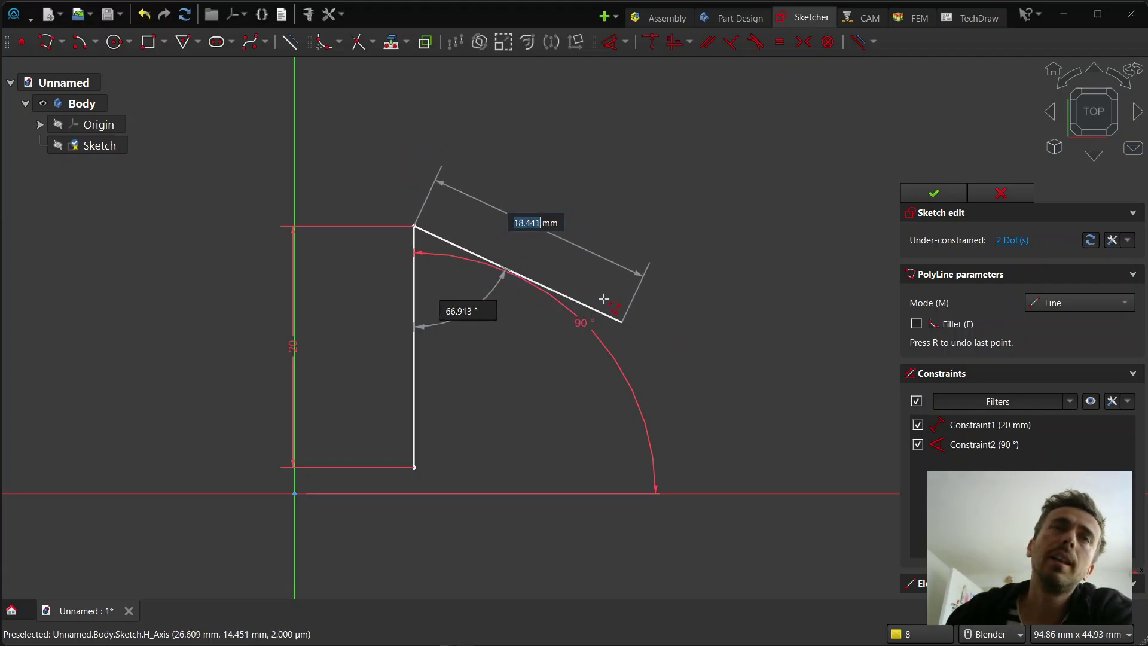
key(Escape)
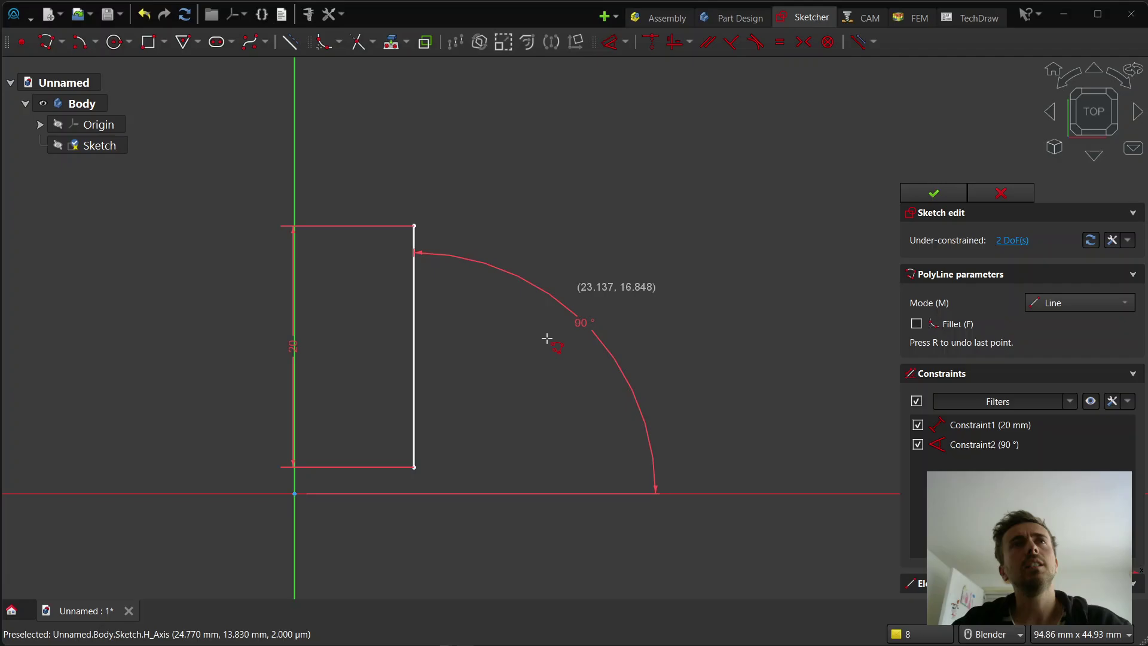
Undo the vertical line and start a new polyline: 20 mm at 45°, then a short downward segment.
key(ctrl+z)
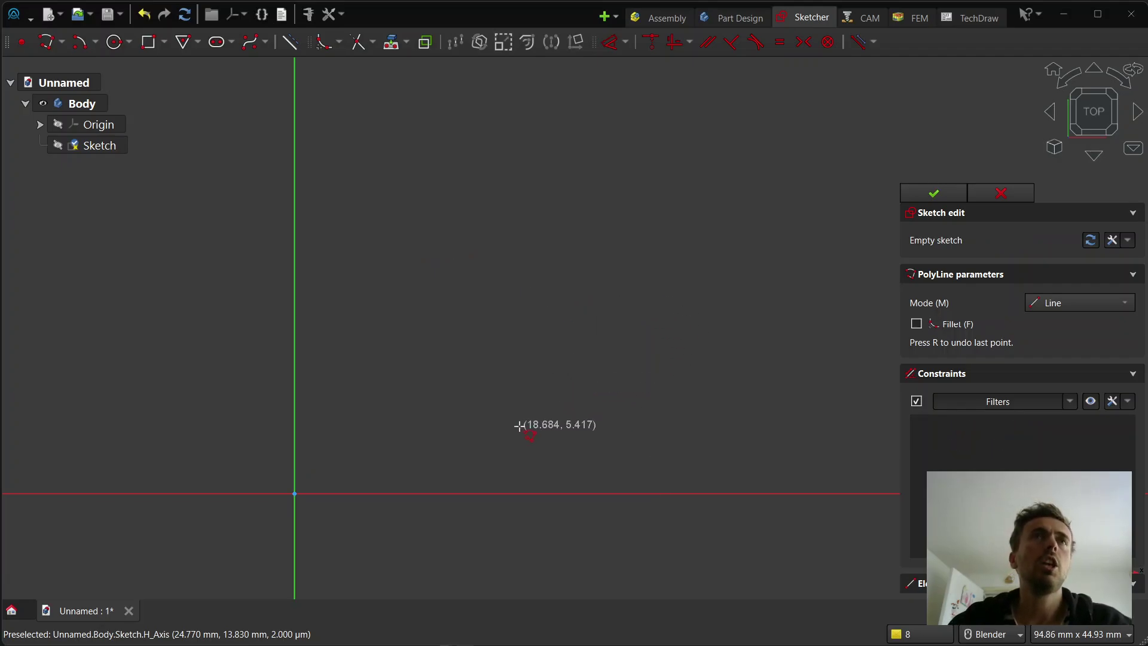
click(469, 421)
text(230)
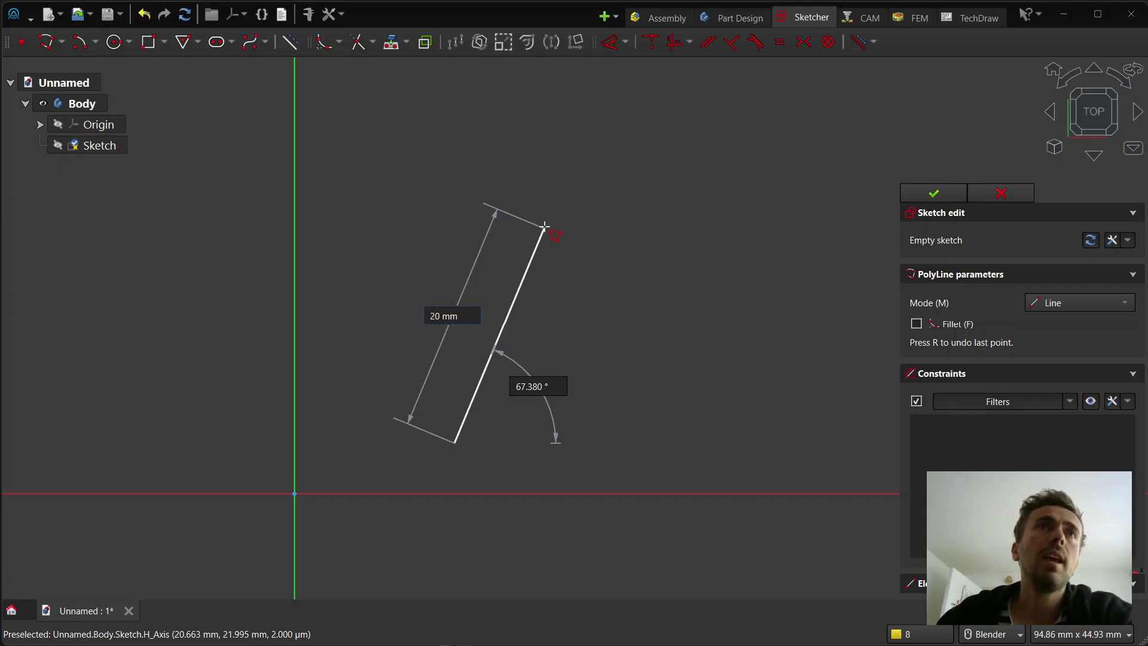
key(Tab)
text(45)
key(Tab)
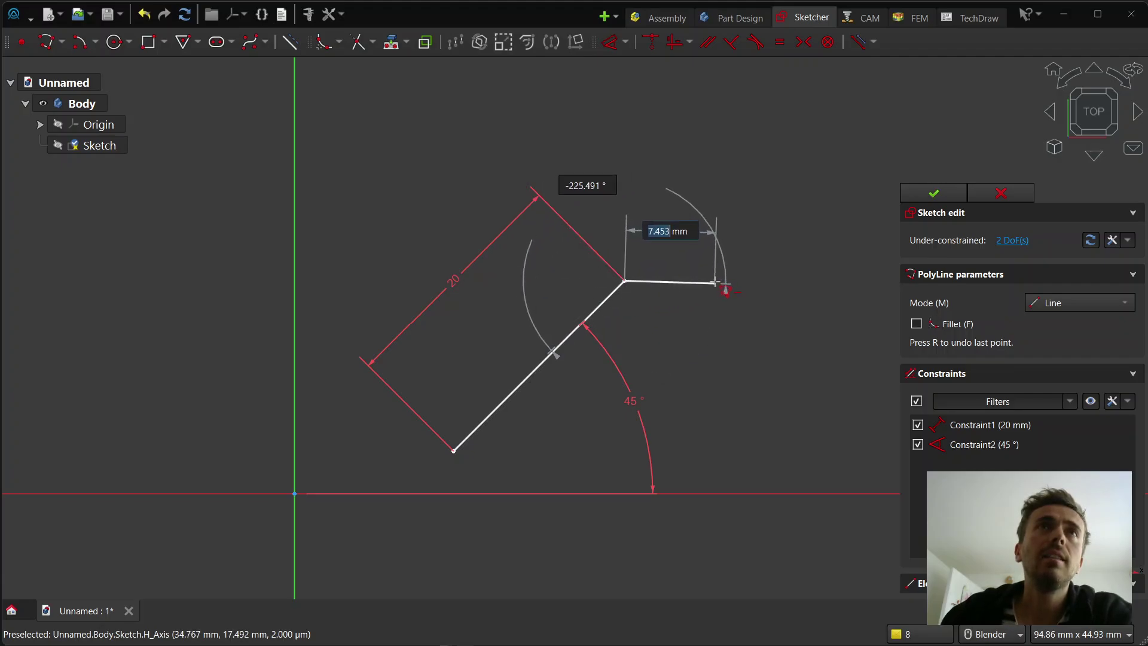
scroll(472, 320, down, 3)
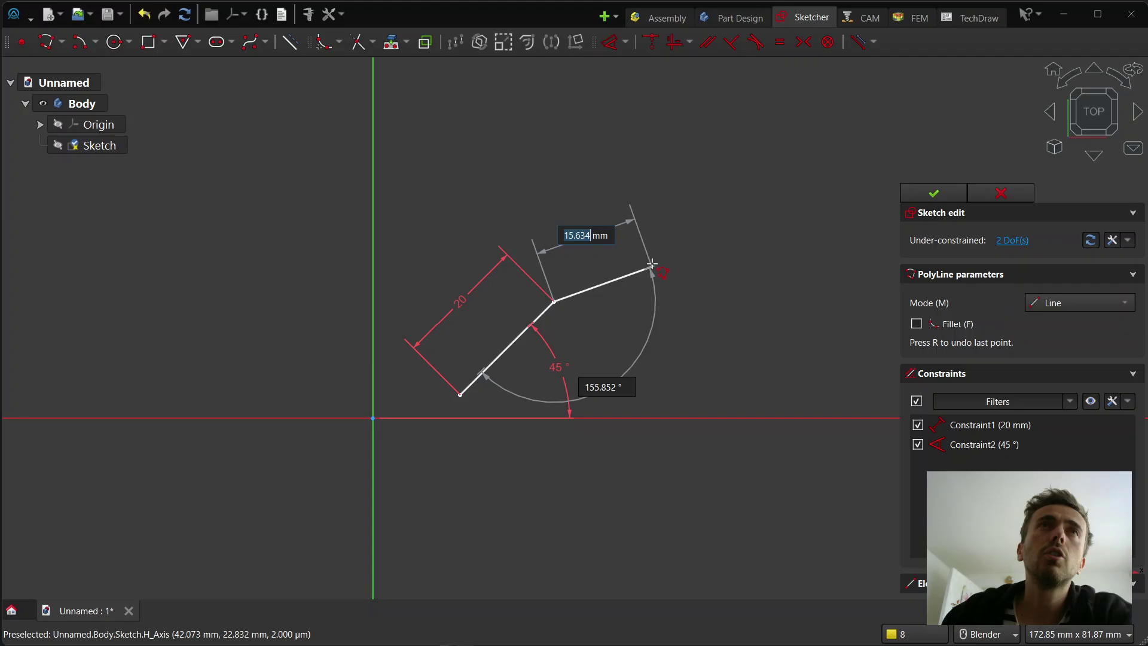
scroll(644, 272, up, 4)
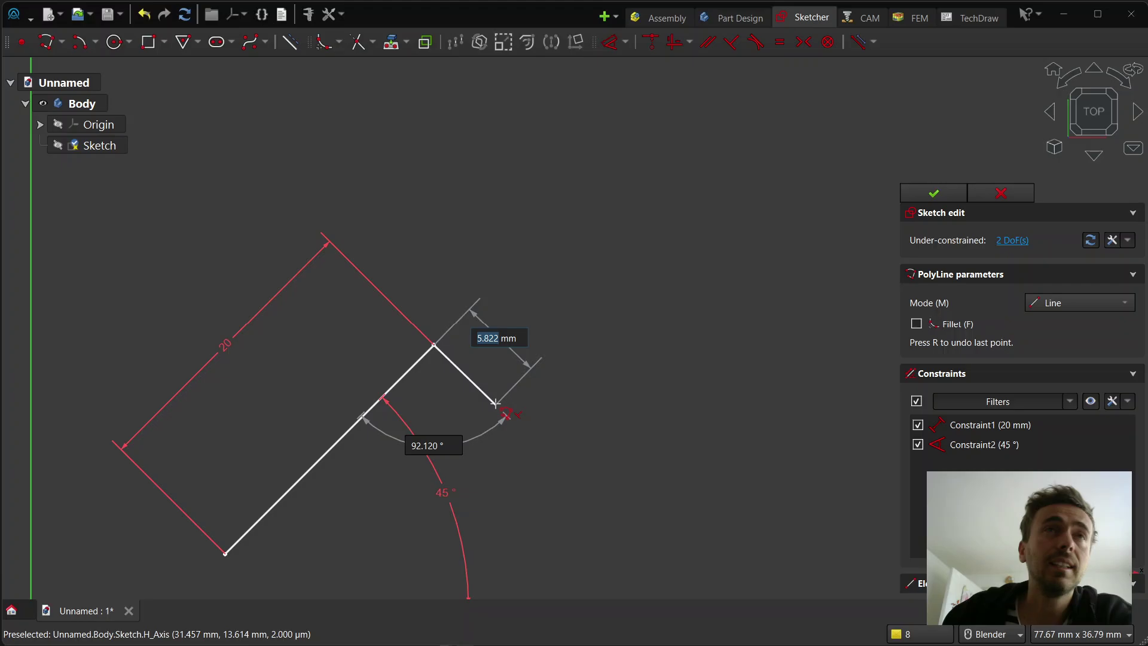
click(495, 404)
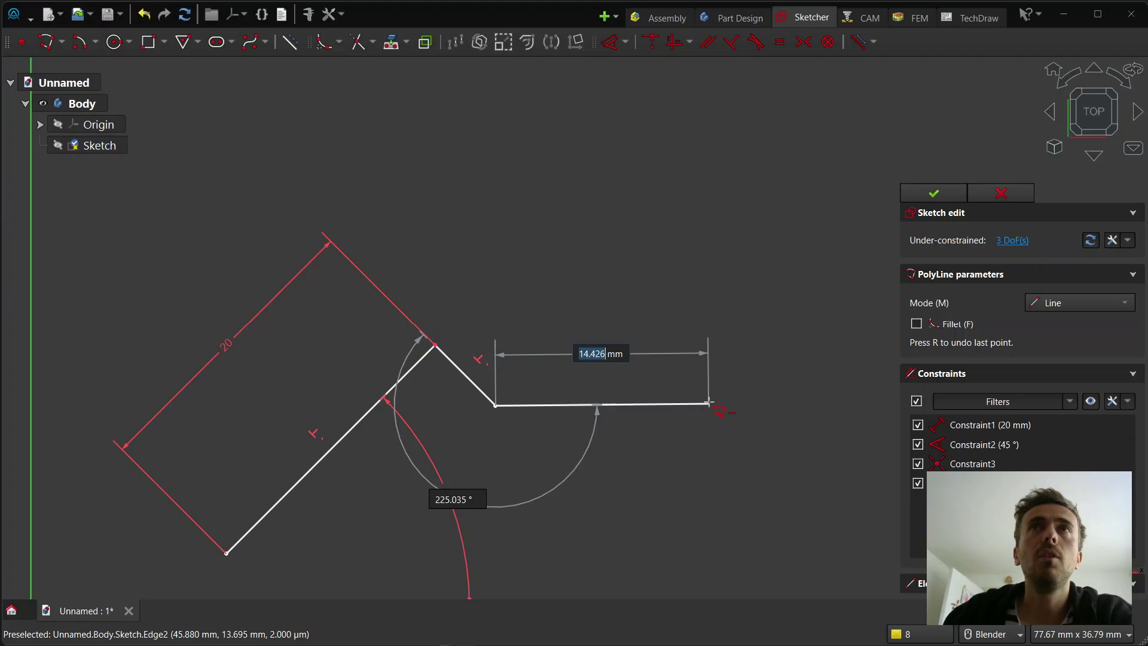
Add further straight polyline segments in Line mode, then switch the next segment to a tangent arc.
click(1040, 304)
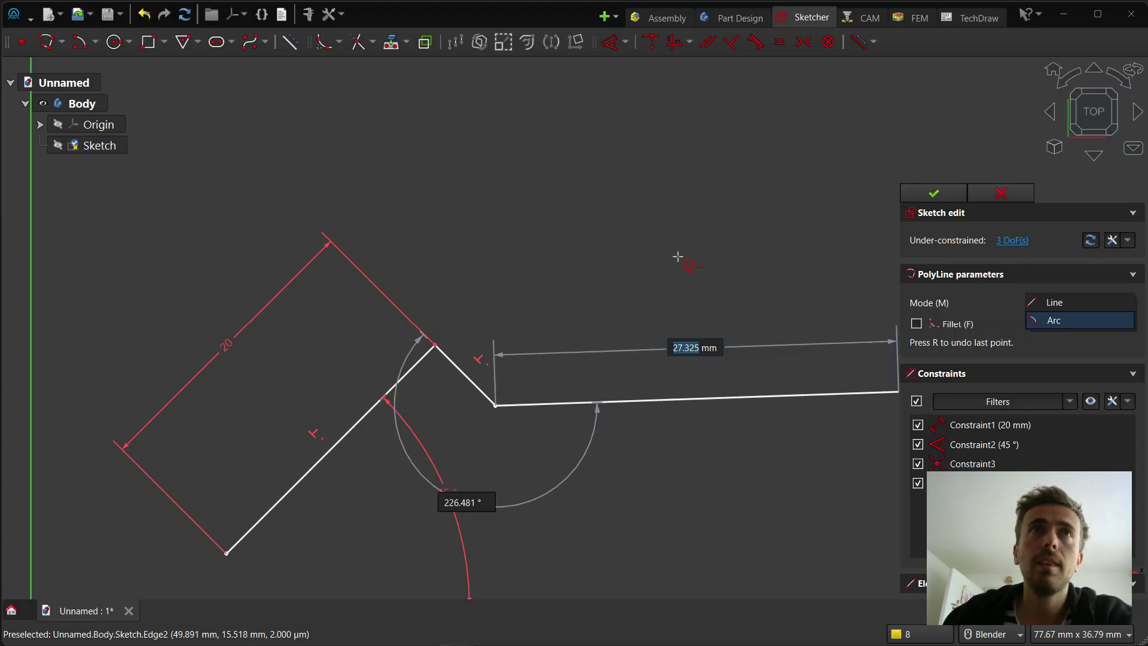
click(1047, 305)
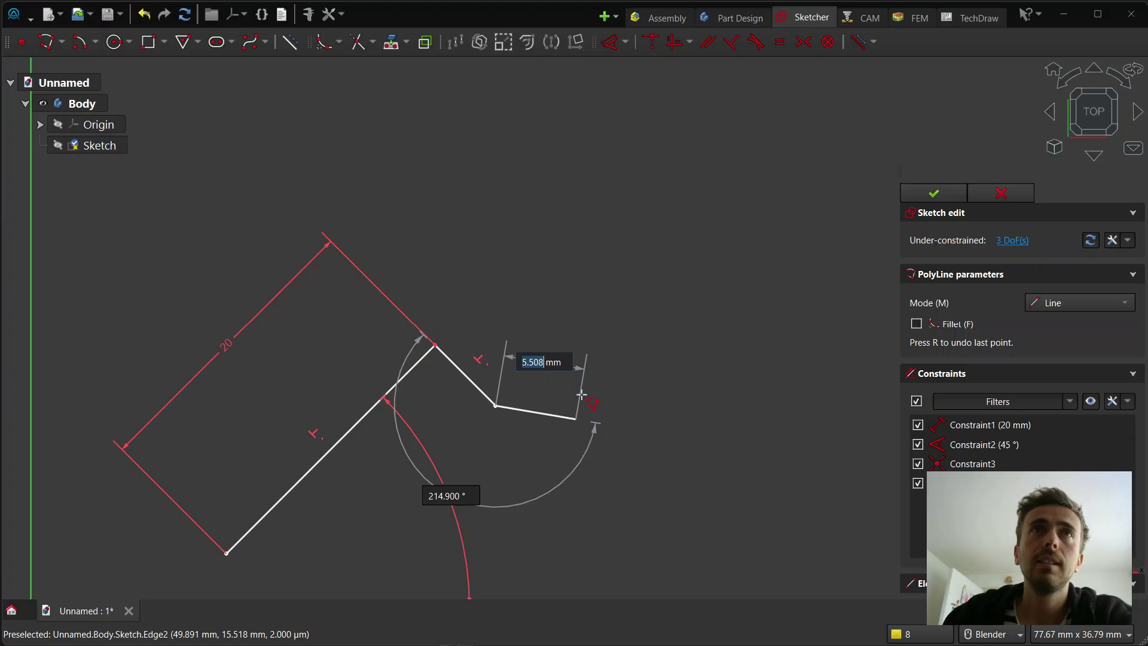
click(745, 339)
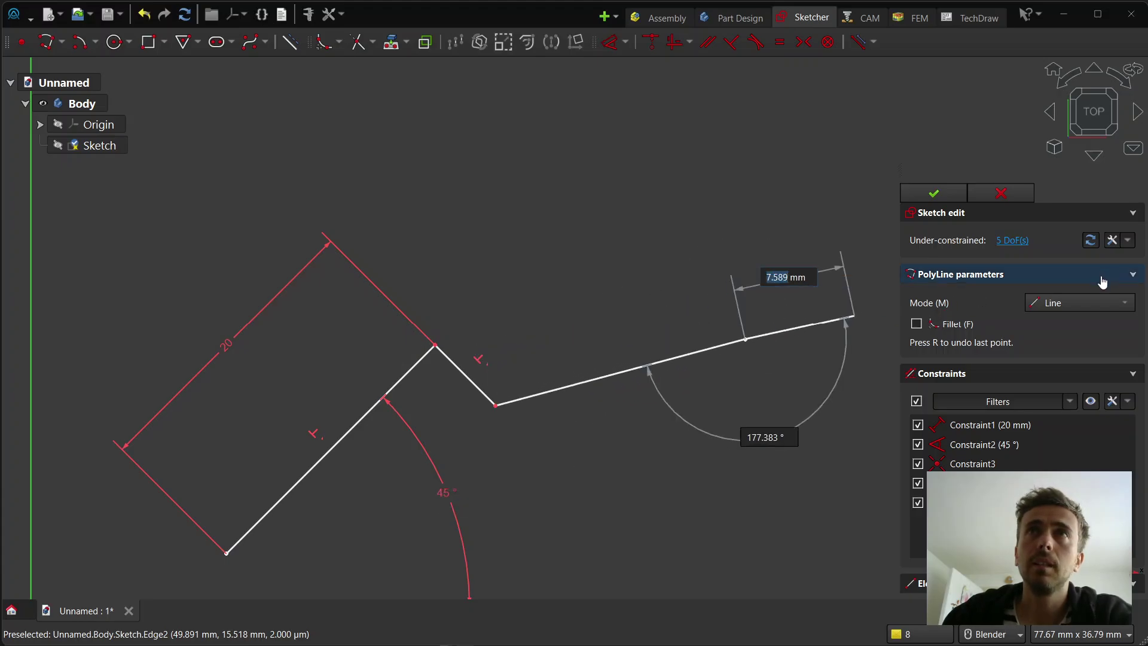
click(1077, 303)
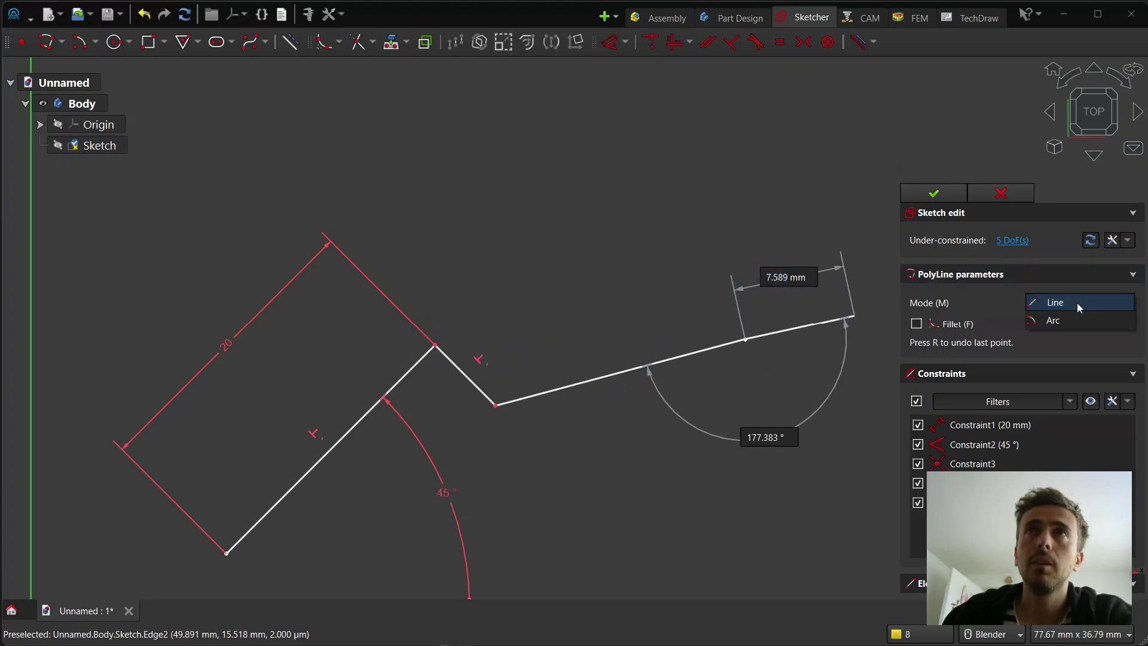
click(996, 293)
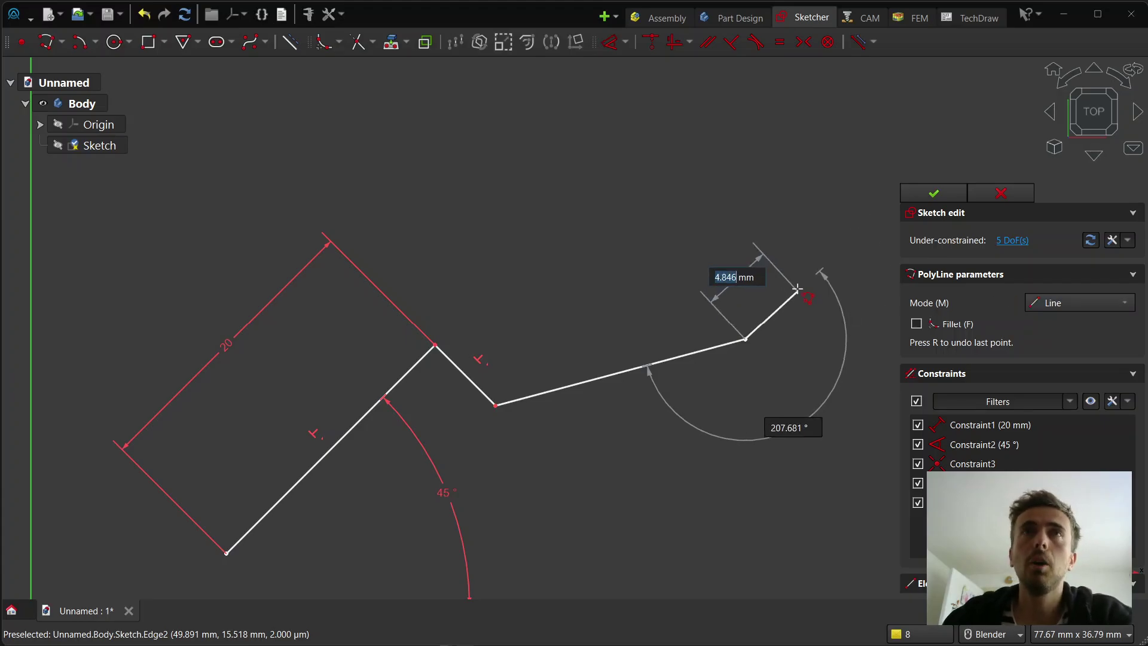
key(m)
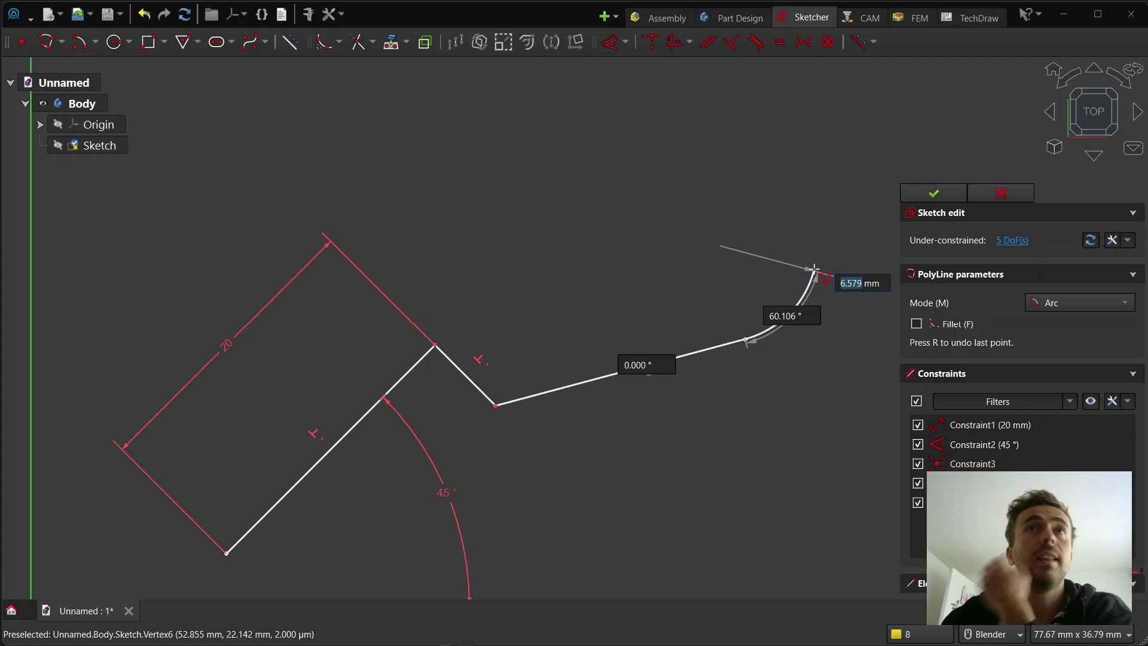
Give the tangent arc a 60° sweep and place its end point.
scroll(605, 404, down, 4)
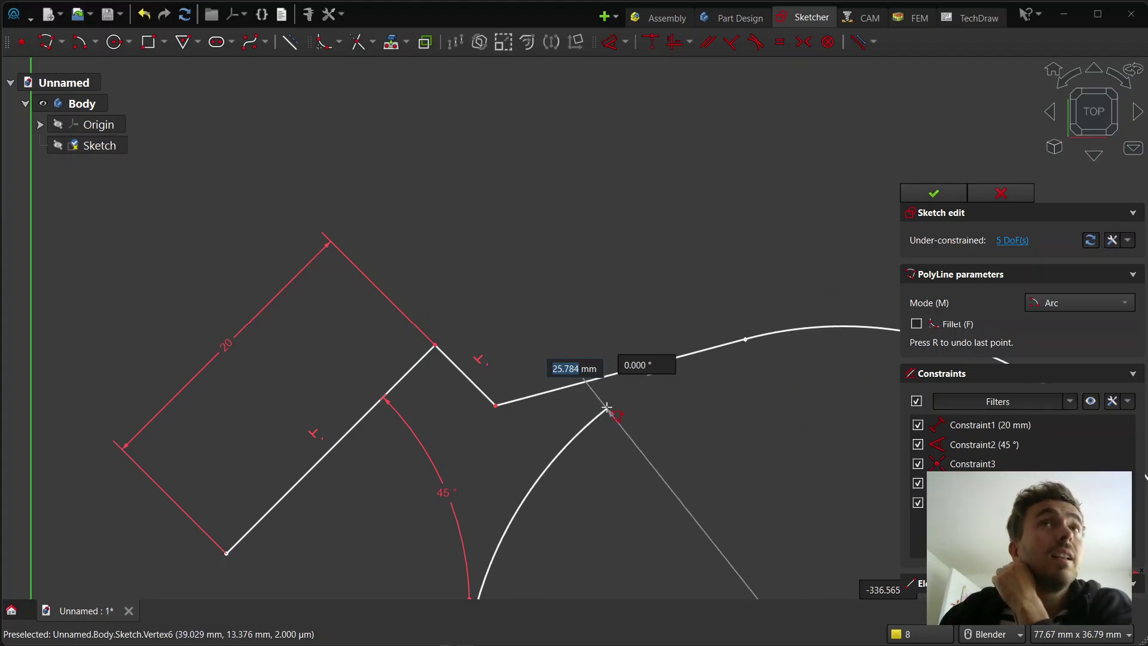
scroll(682, 302, up, 2)
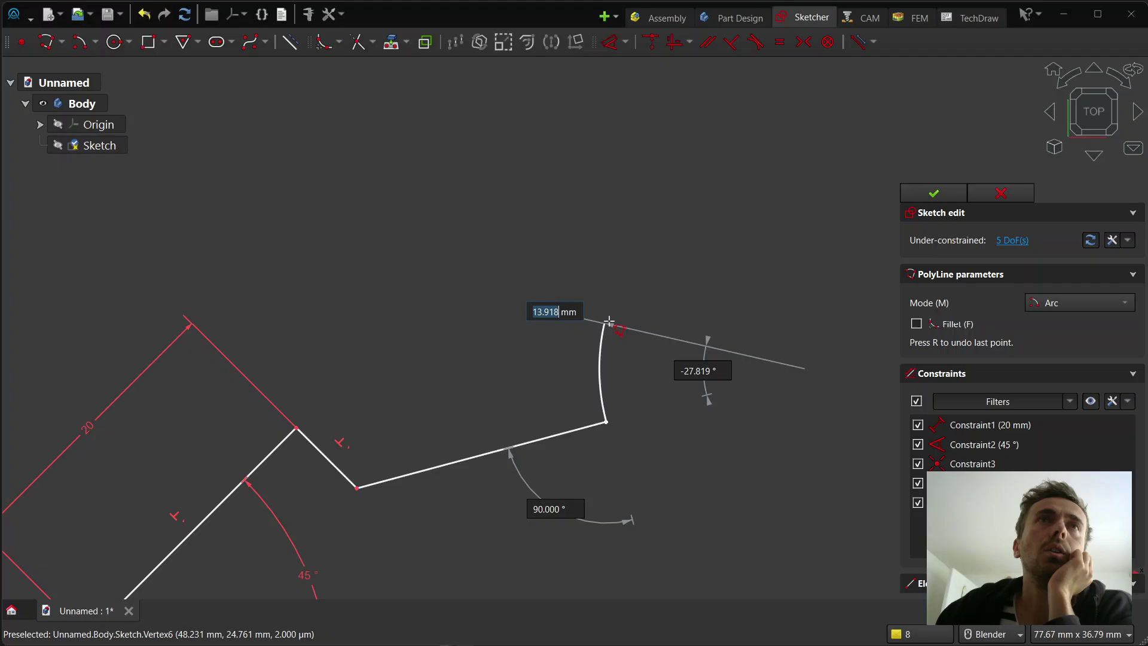
key(Tab)
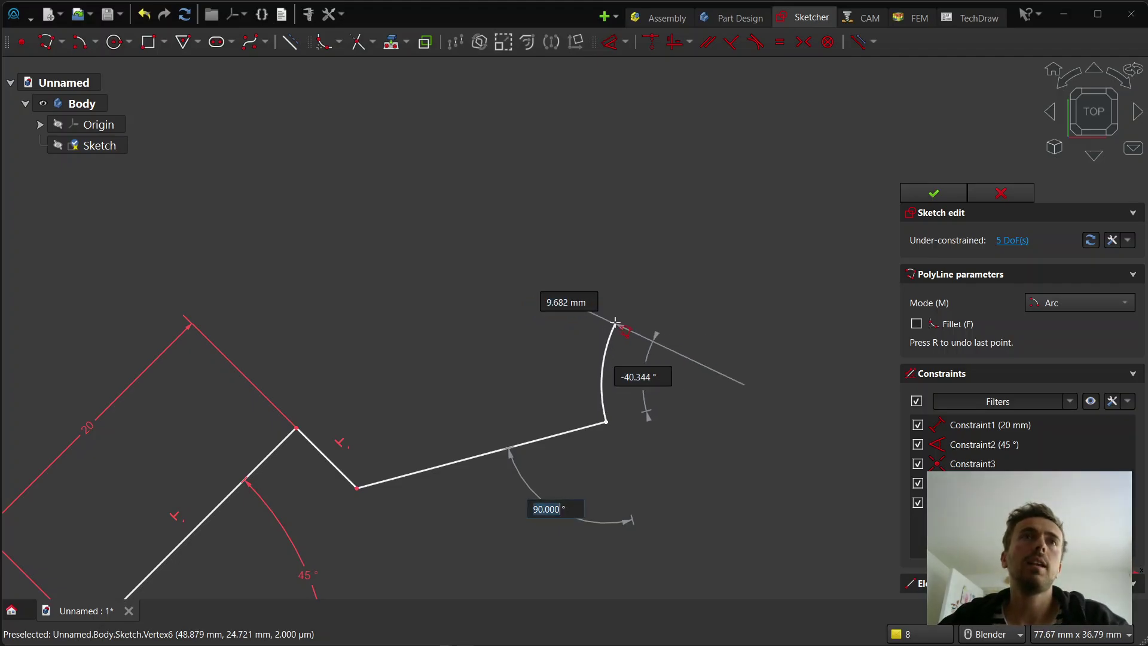
key(Return)
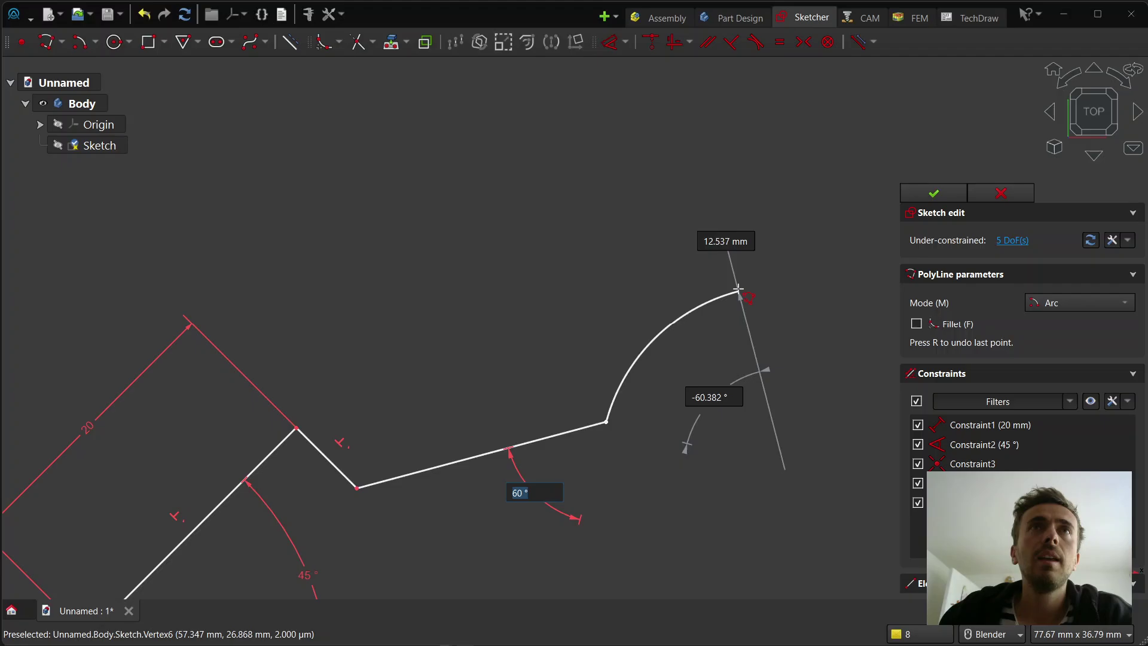
click(738, 291)
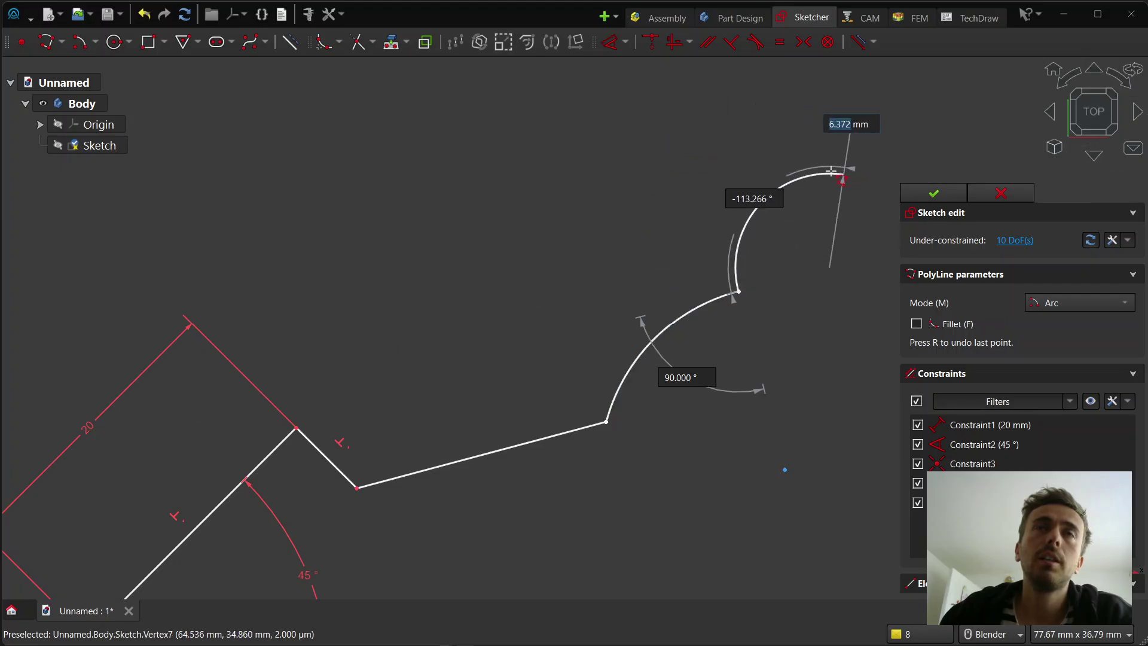
scroll(768, 478, down, 2)
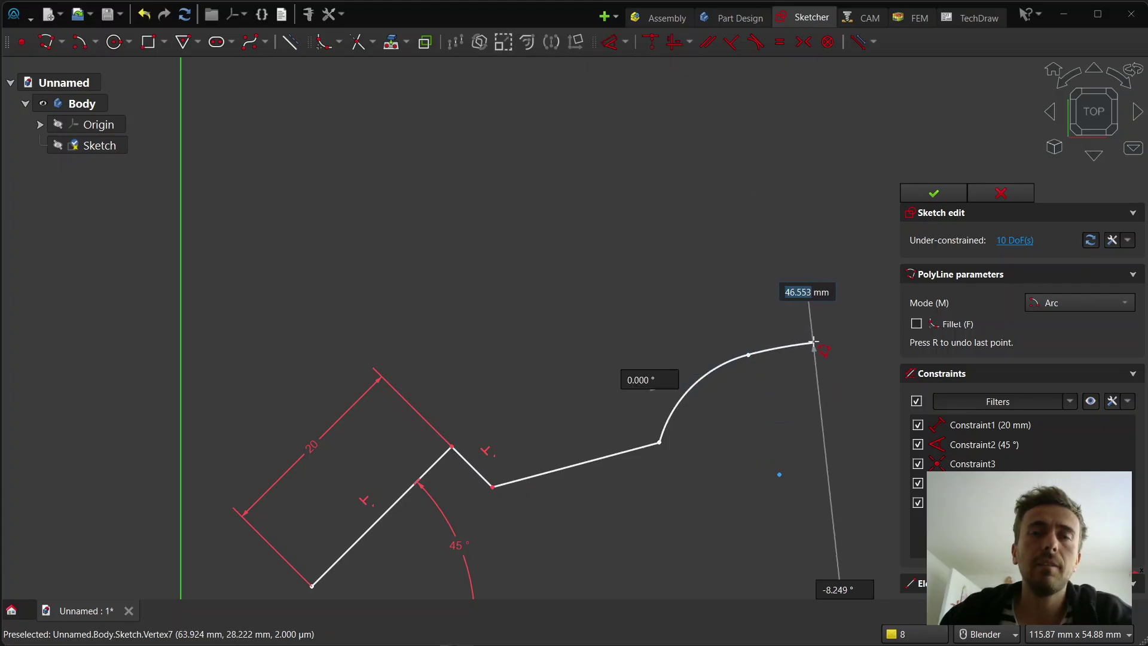
Return to Line mode, fix the arc end, add one straight segment and finish the polyline.
key(m)
scroll(408, 381, down, 2)
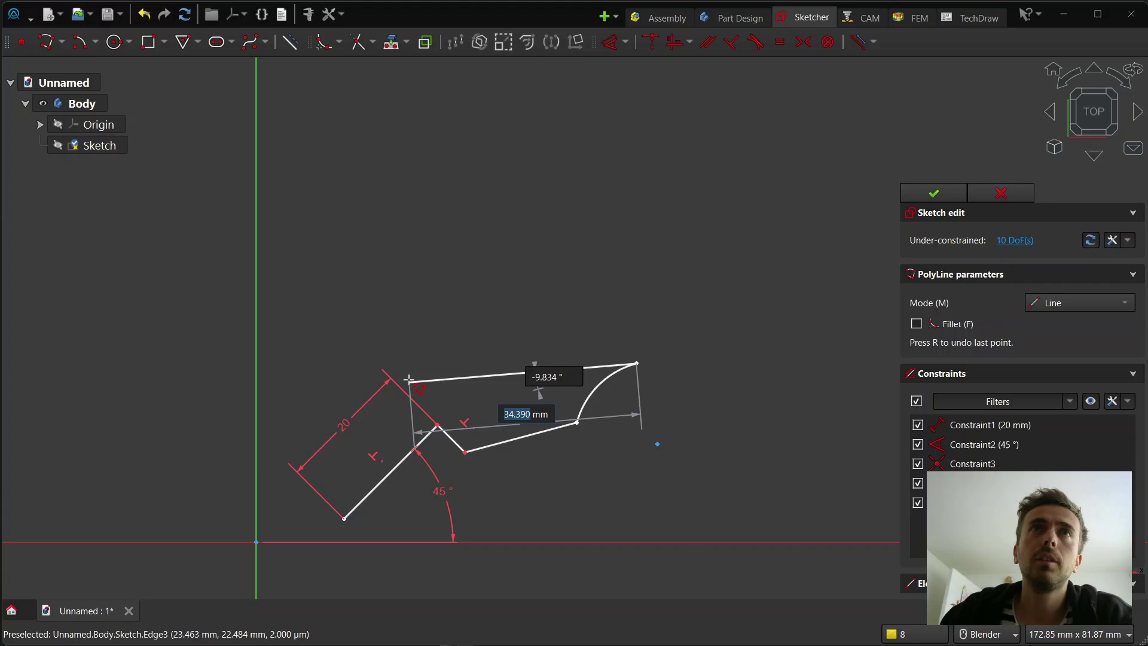
scroll(729, 366, up, 1)
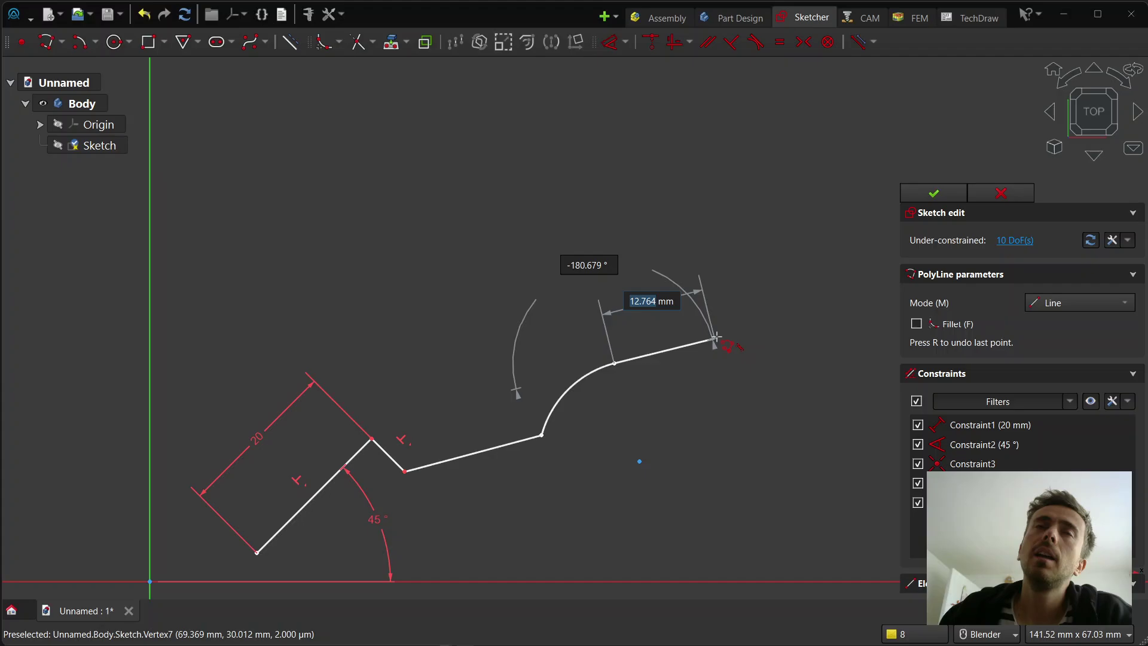
click(616, 363)
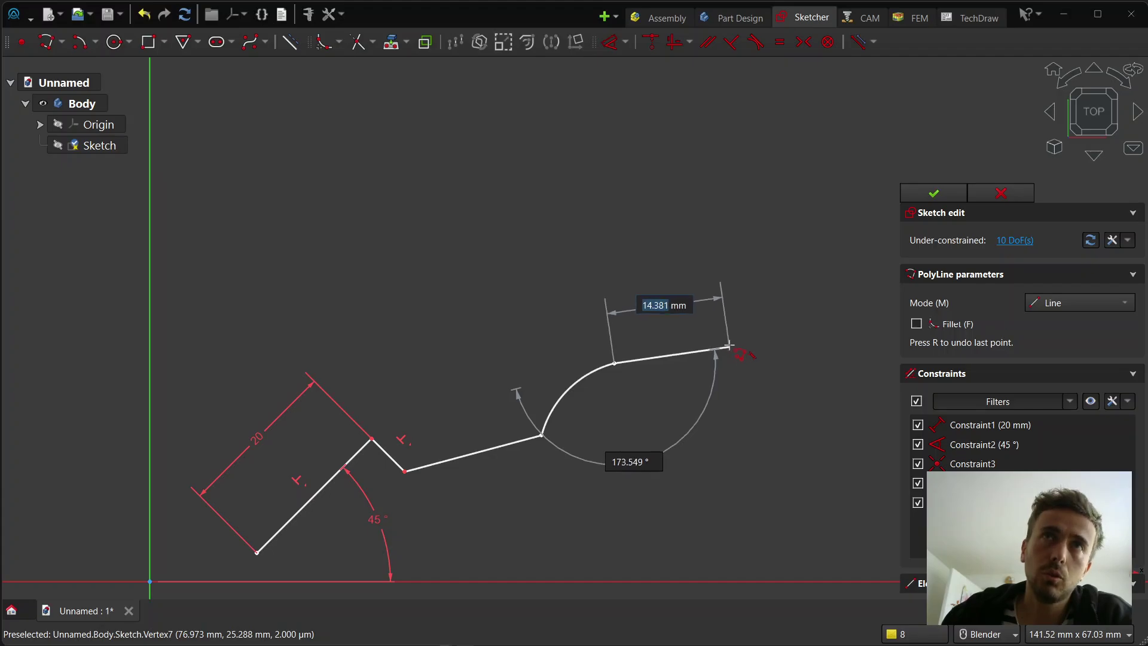
click(728, 346)
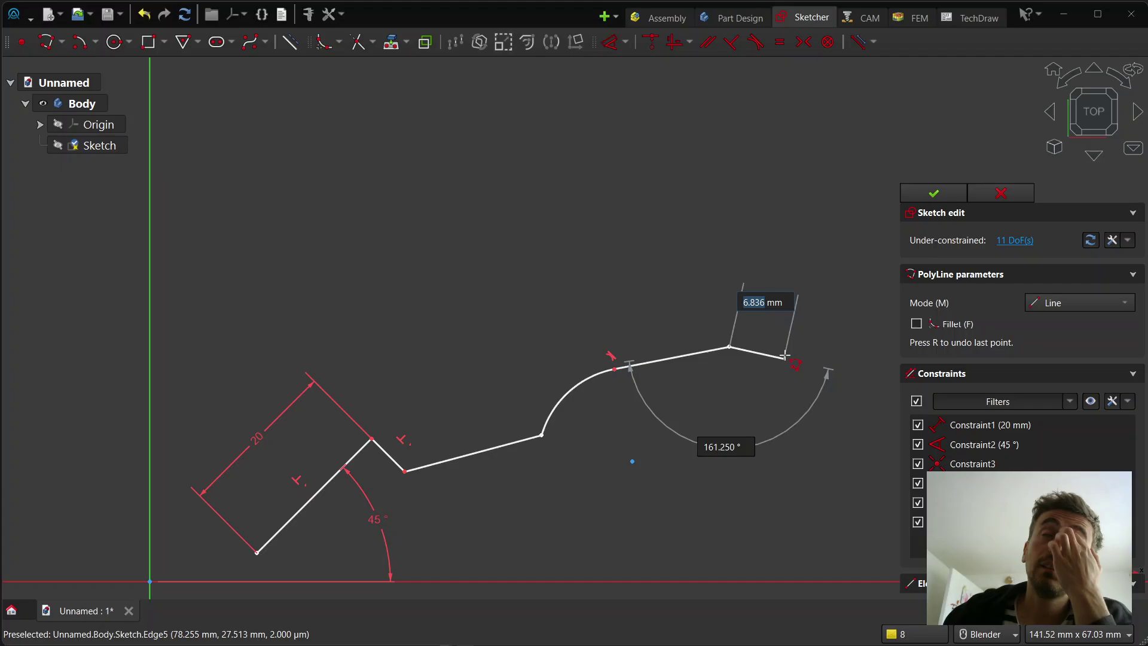
scroll(651, 383, down, 1)
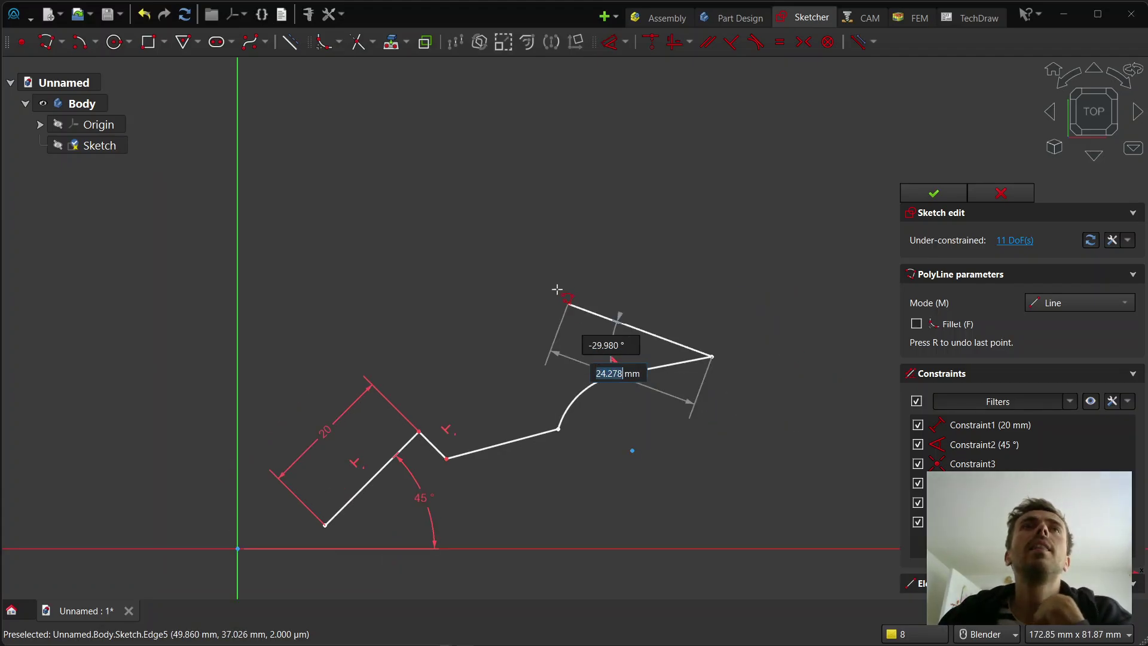
scroll(705, 383, down, 1)
scroll(759, 323, up, 1)
scroll(761, 320, up, 1)
key(Escape)
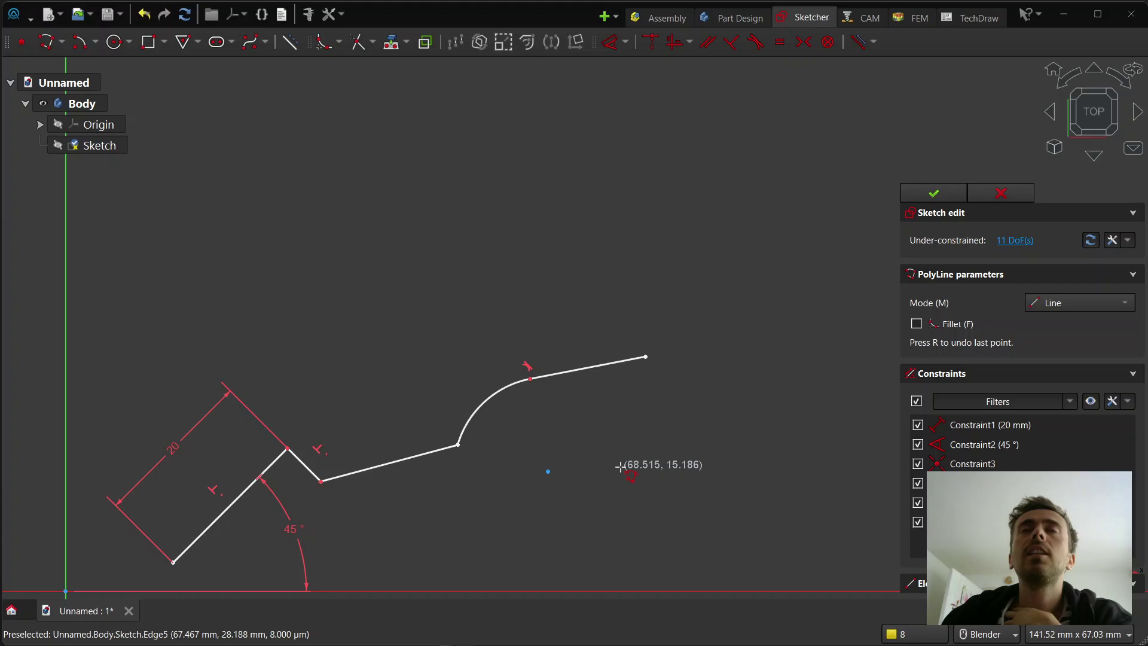
scroll(617, 466, down, 2)
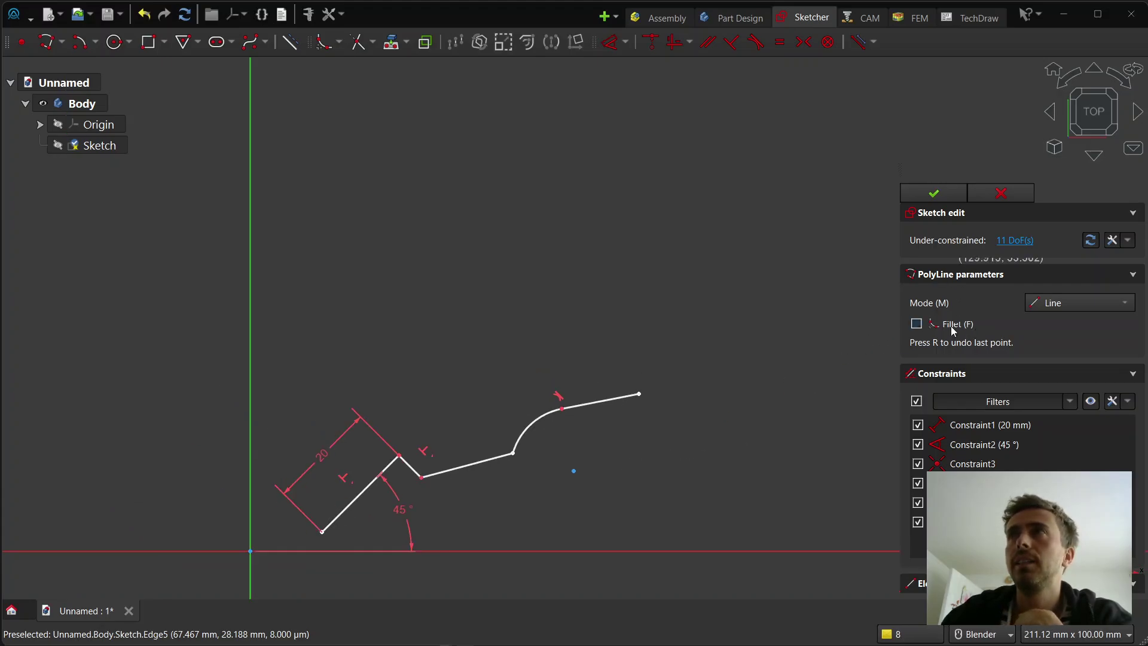
Start a filleted polyline with a 30 mm vertical segment at 90°.
scroll(594, 486, down, 3)
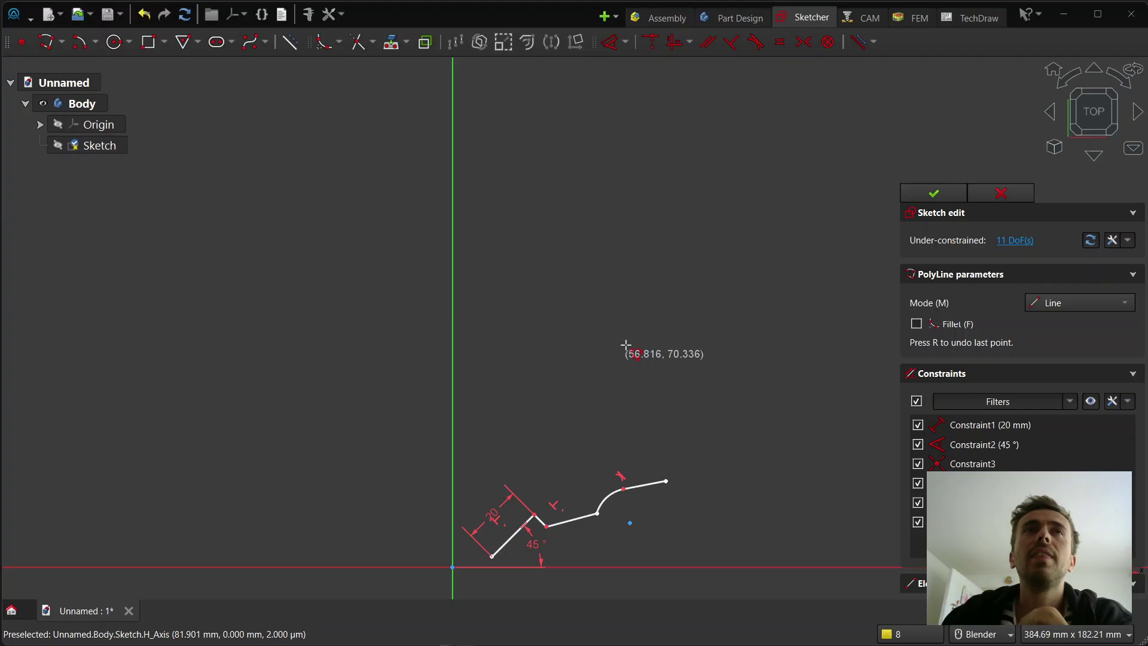
scroll(602, 428, up, 4)
scroll(365, 343, down, 2)
scroll(558, 464, up, 3)
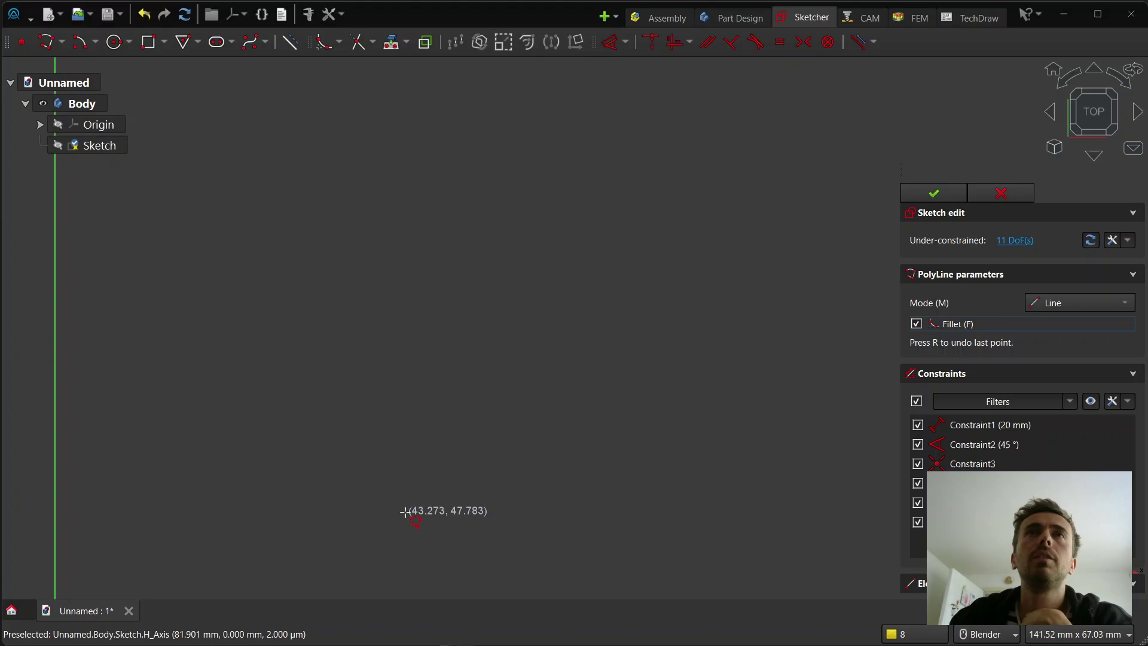
click(418, 497)
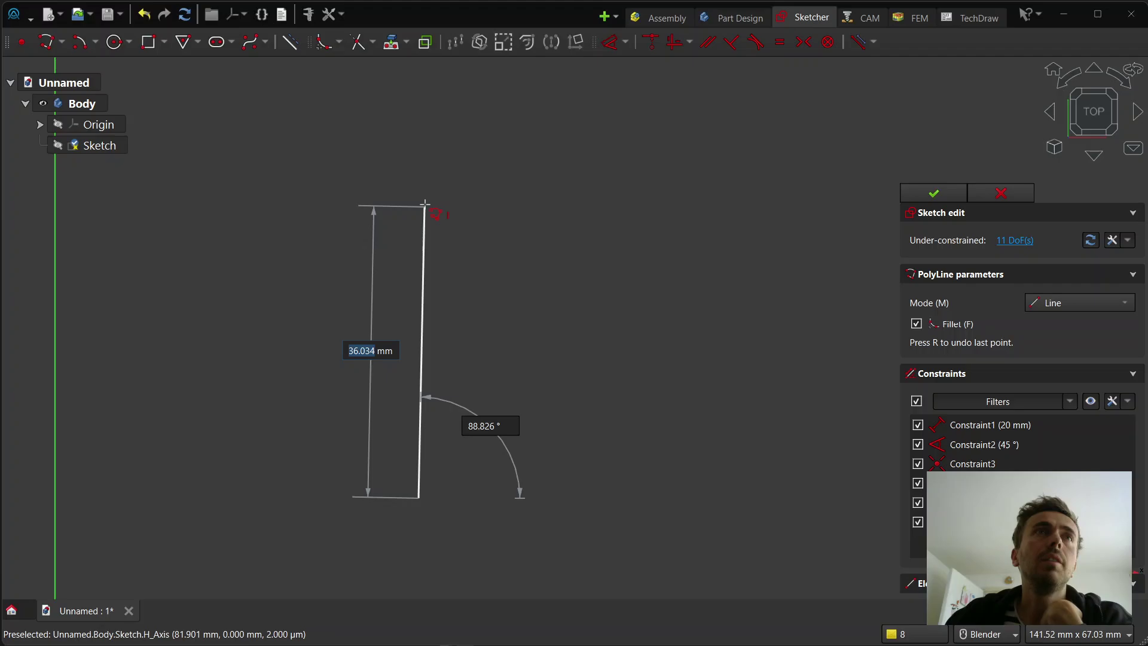
text(30)
key(Tab)
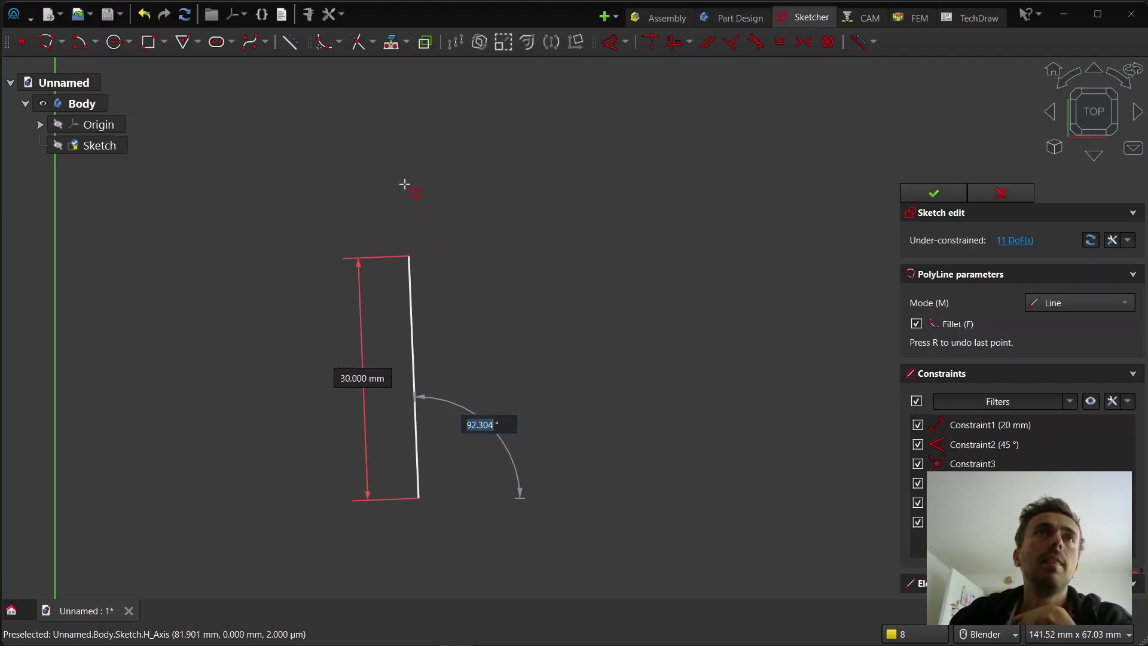
text(90.779)
key(Return)
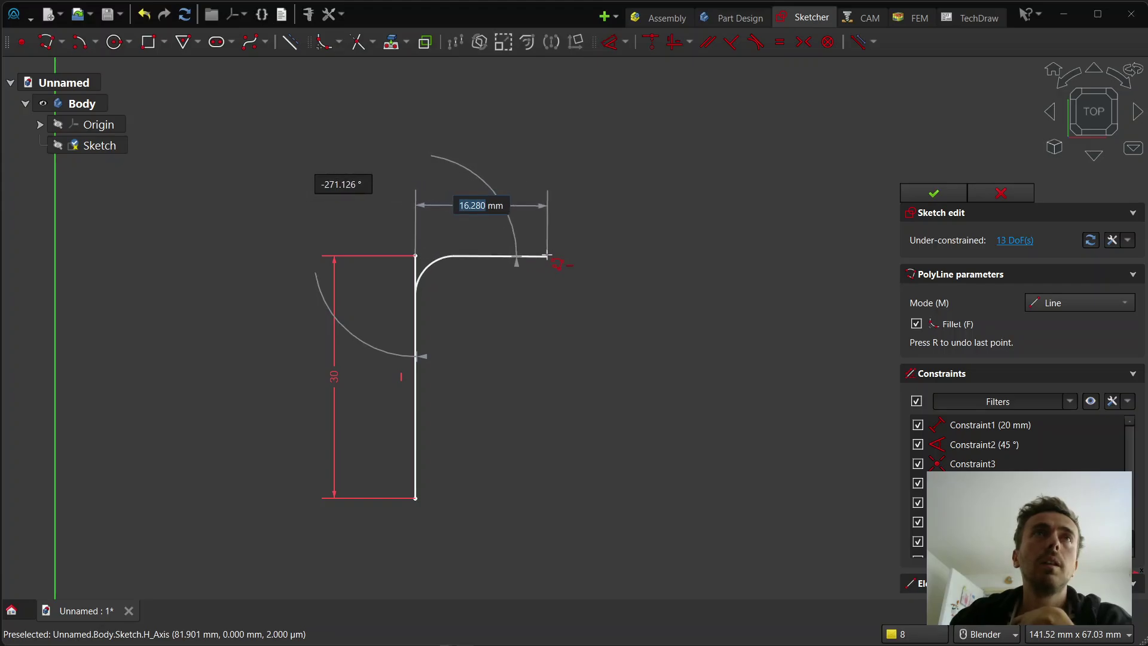
Continue 20 mm across, 15 mm down and horizontally, then move the 20 and 15 dimensions outside.
text(20)
key(Tab)
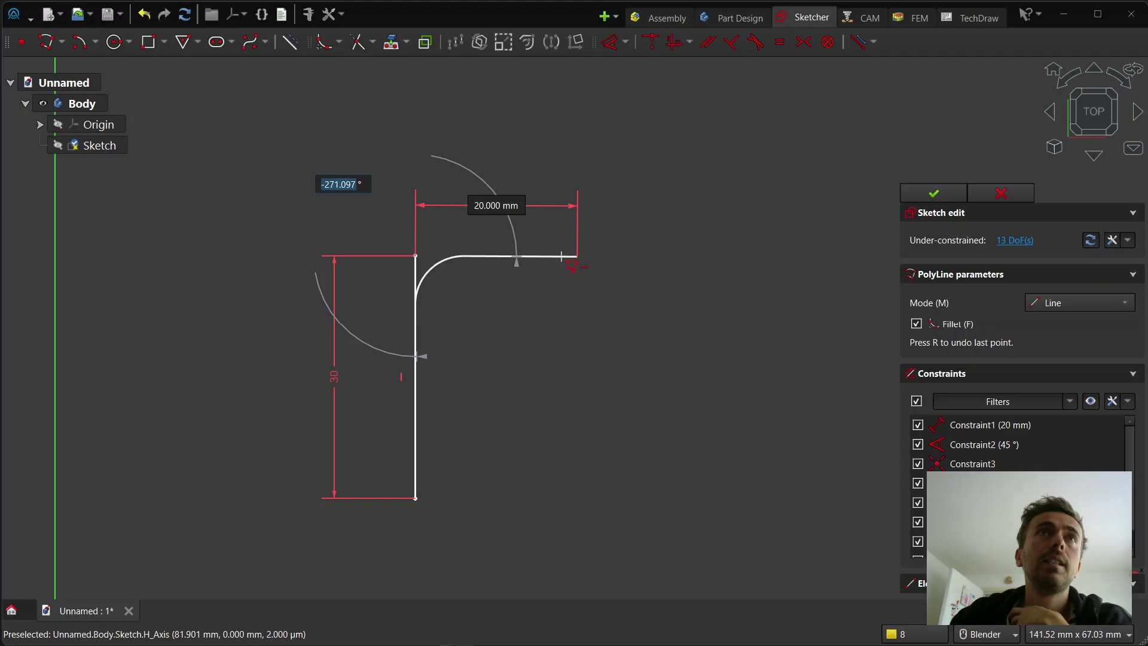
click(580, 253)
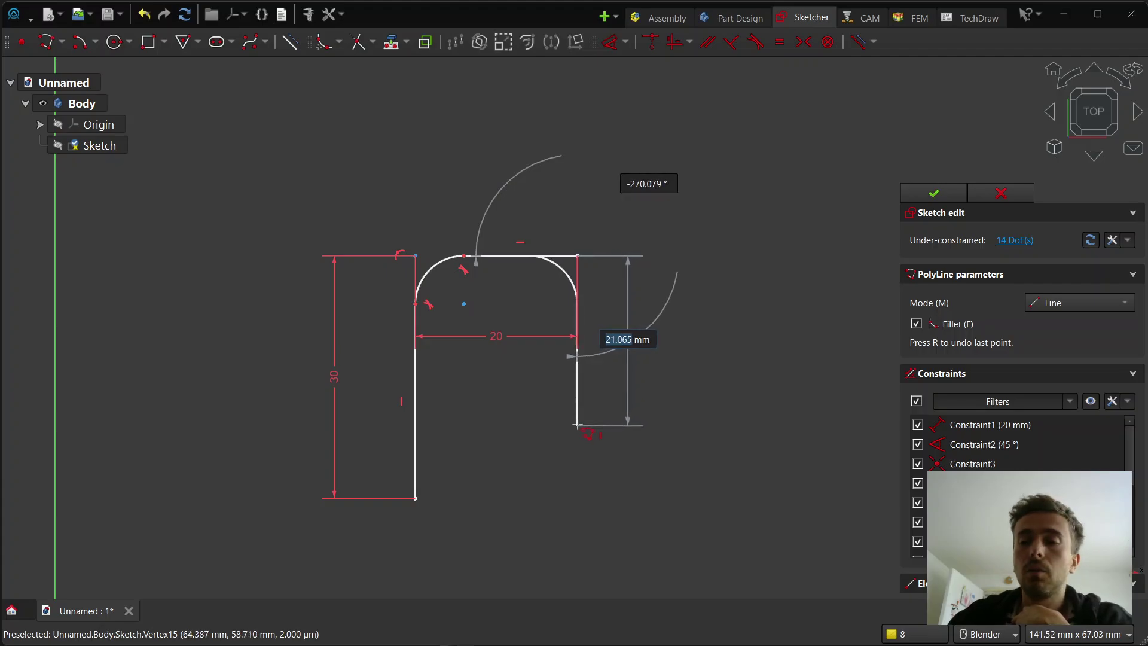
key(Tab)
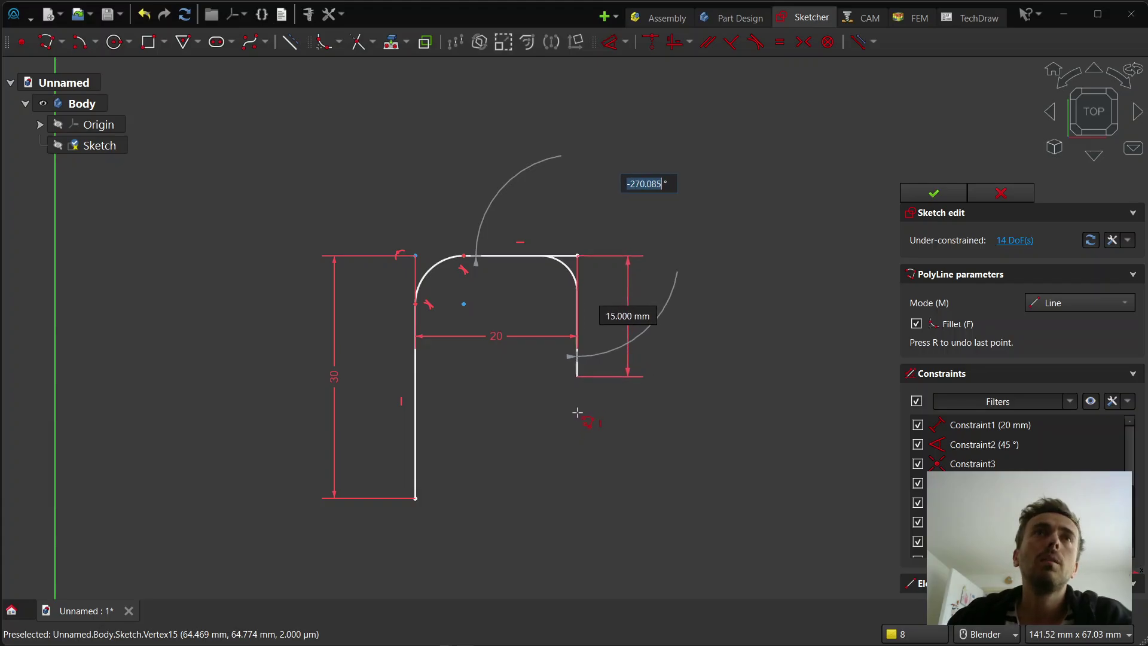
click(578, 418)
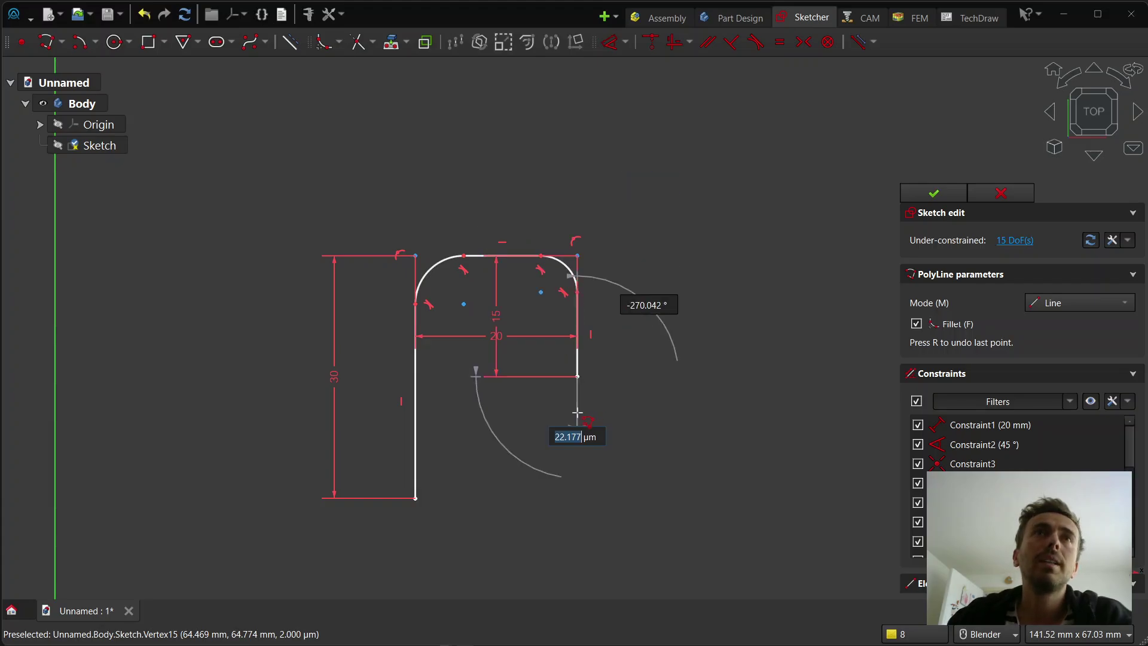
click(719, 376)
right_click(719, 372)
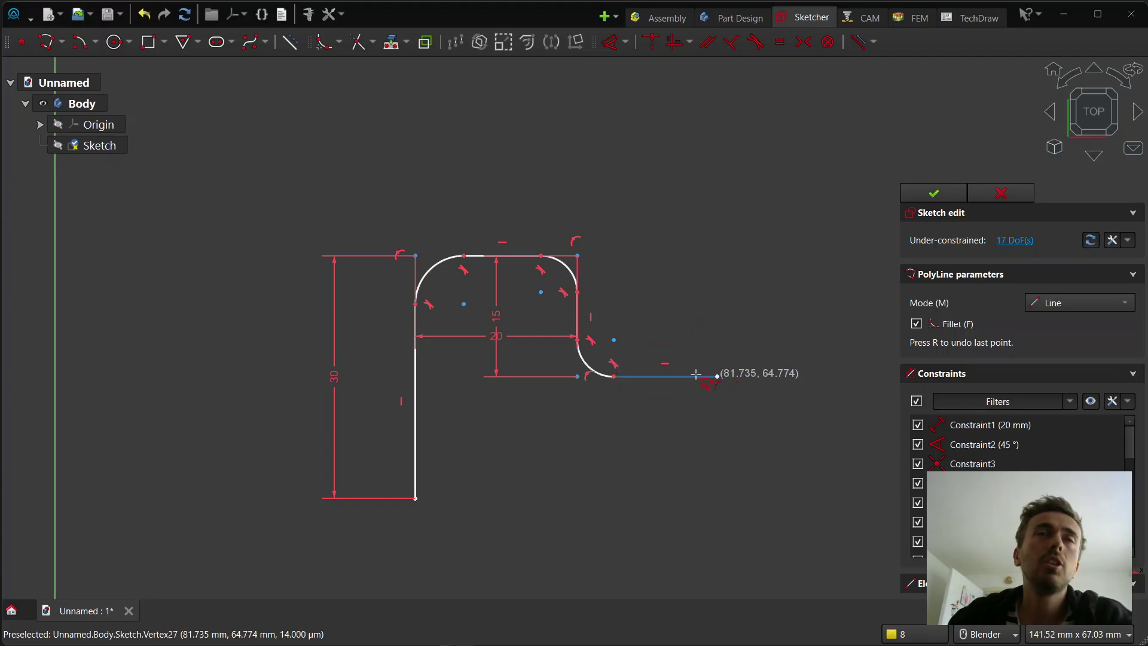
right_click(695, 374)
mouse_move(496, 316)
mouse_down()
mouse_move(733, 297)
mouse_move(710, 296)
mouse_up()
drag(499, 335, 472, 154)
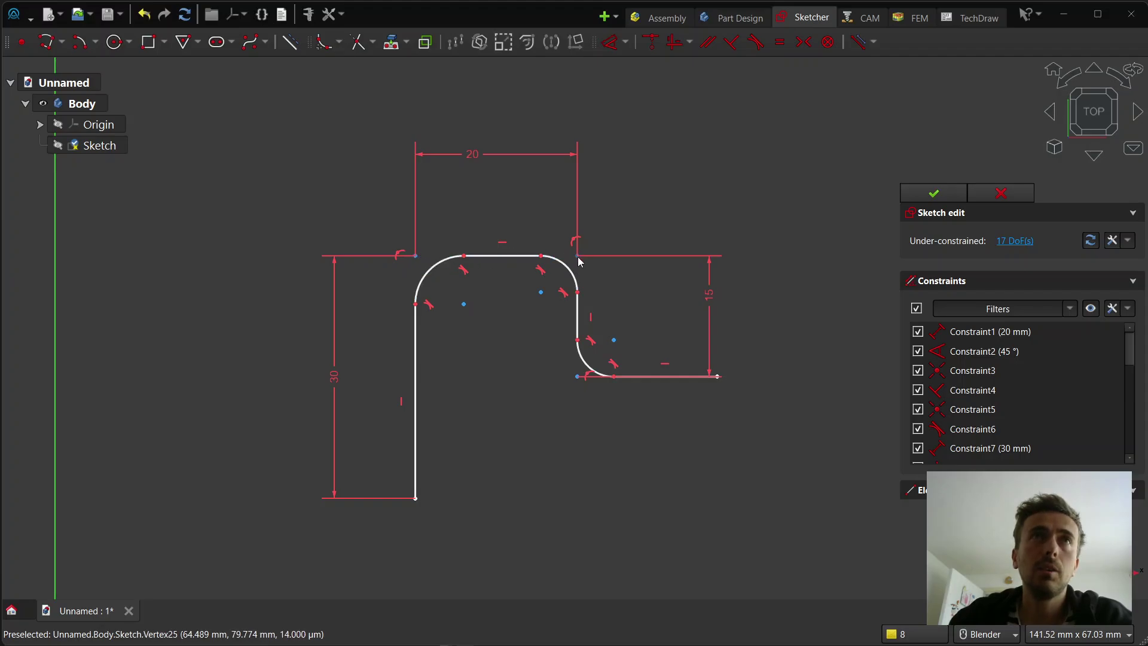
click(504, 259)
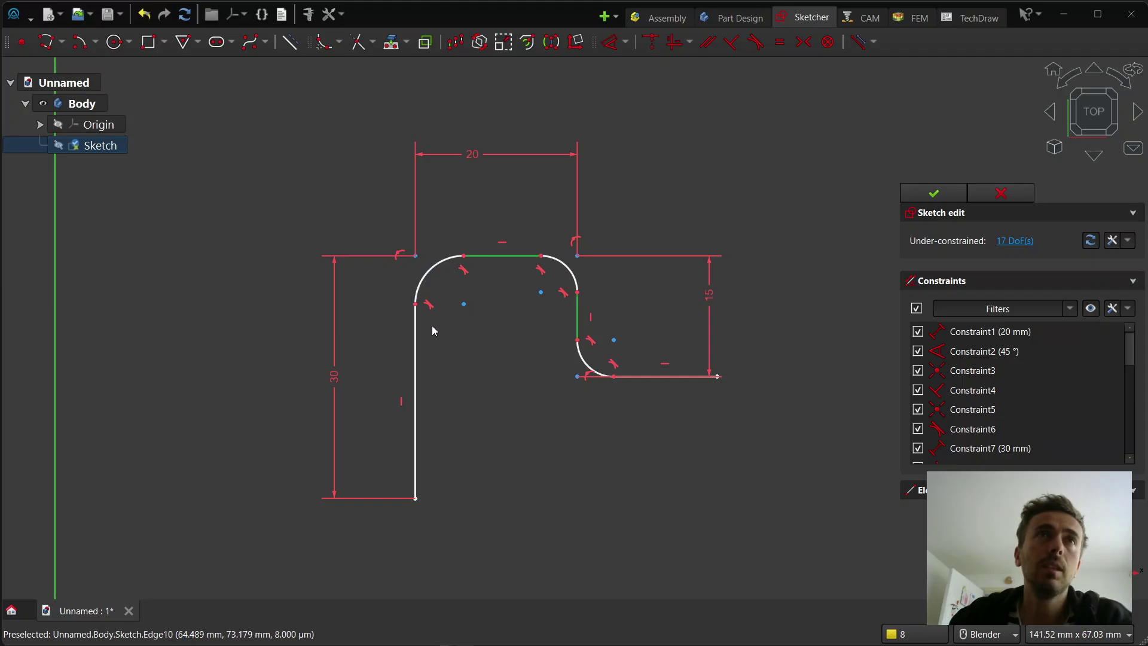
click(736, 213)
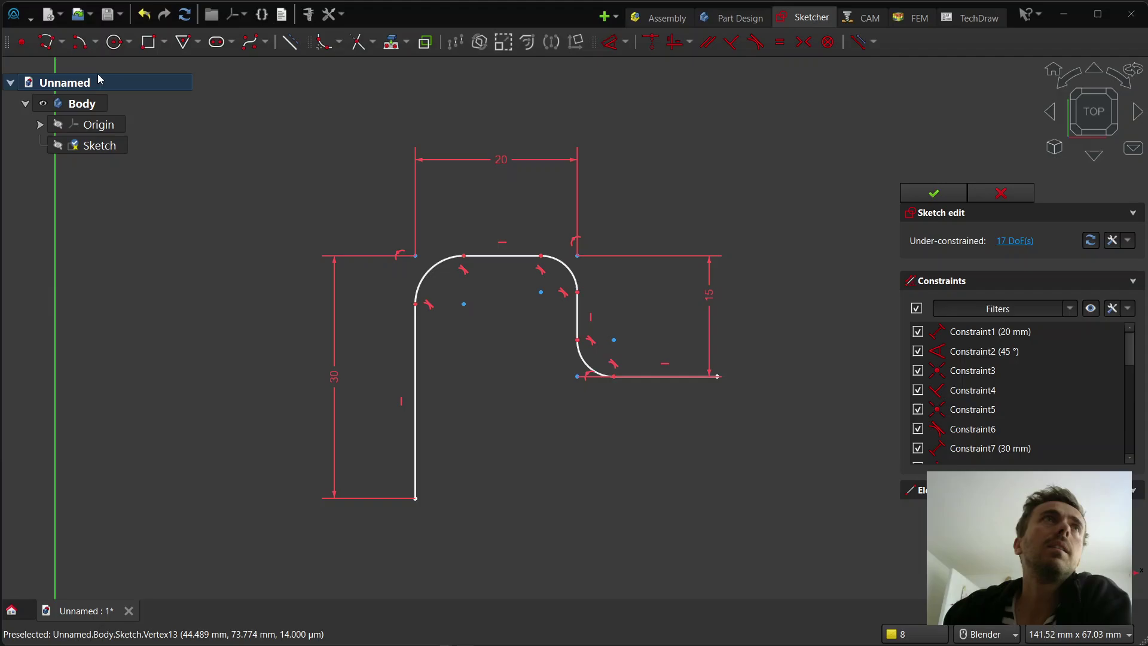
Start a new filleted polyline to the right, place several rounded corners, then undo the last ones.
click(47, 42)
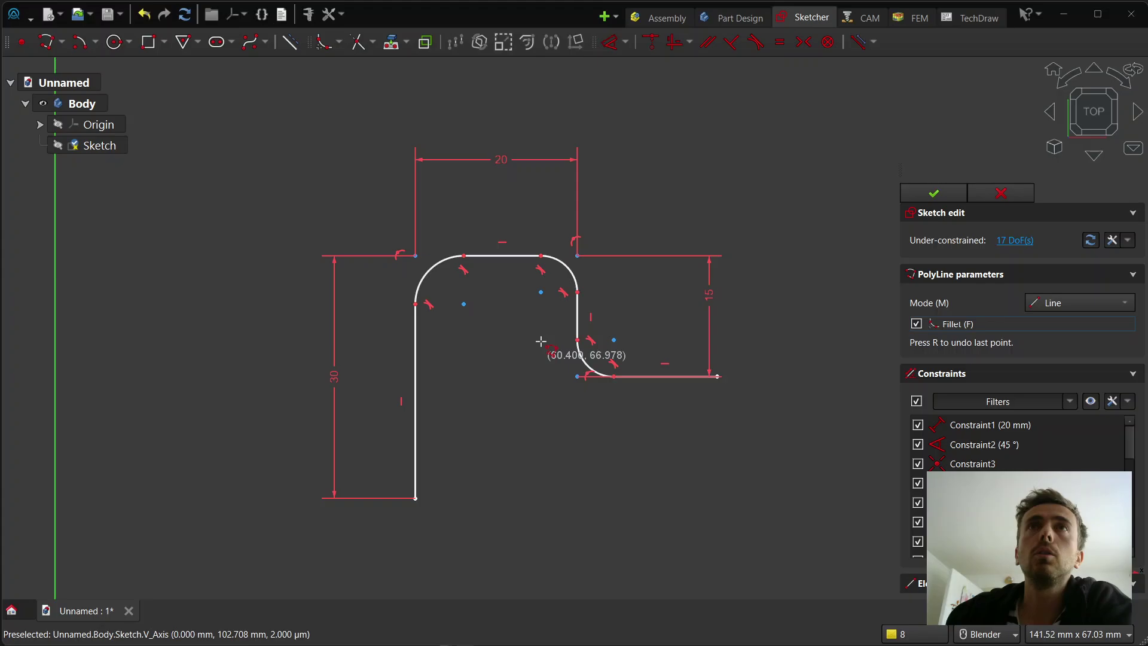
scroll(644, 401, down, 4)
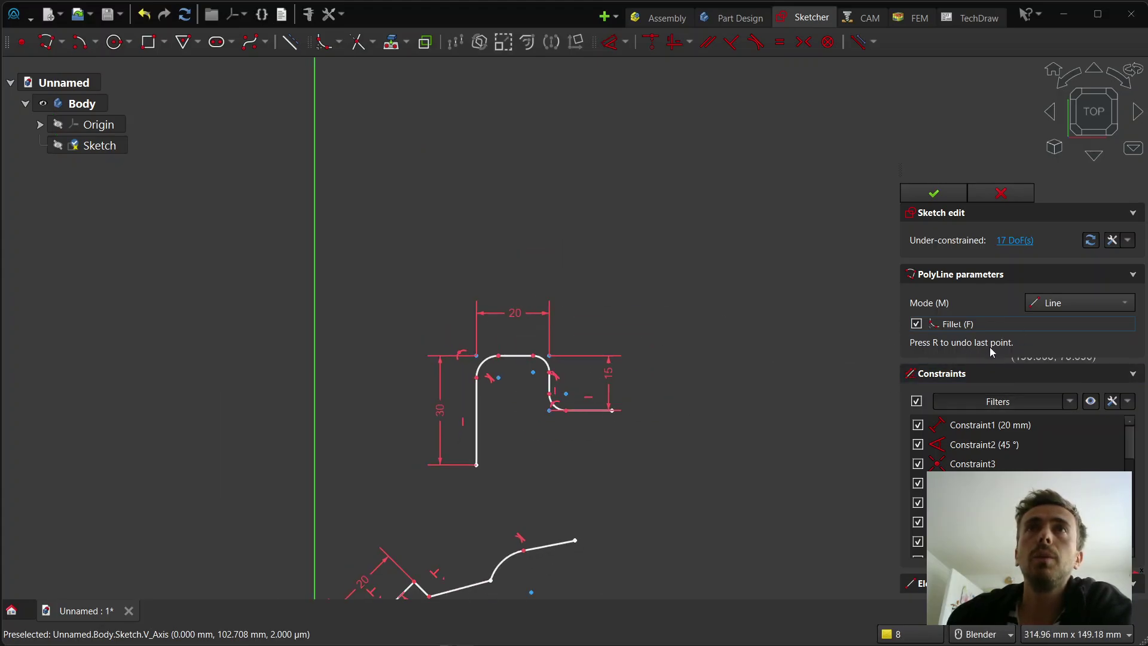
scroll(765, 418, up, 3)
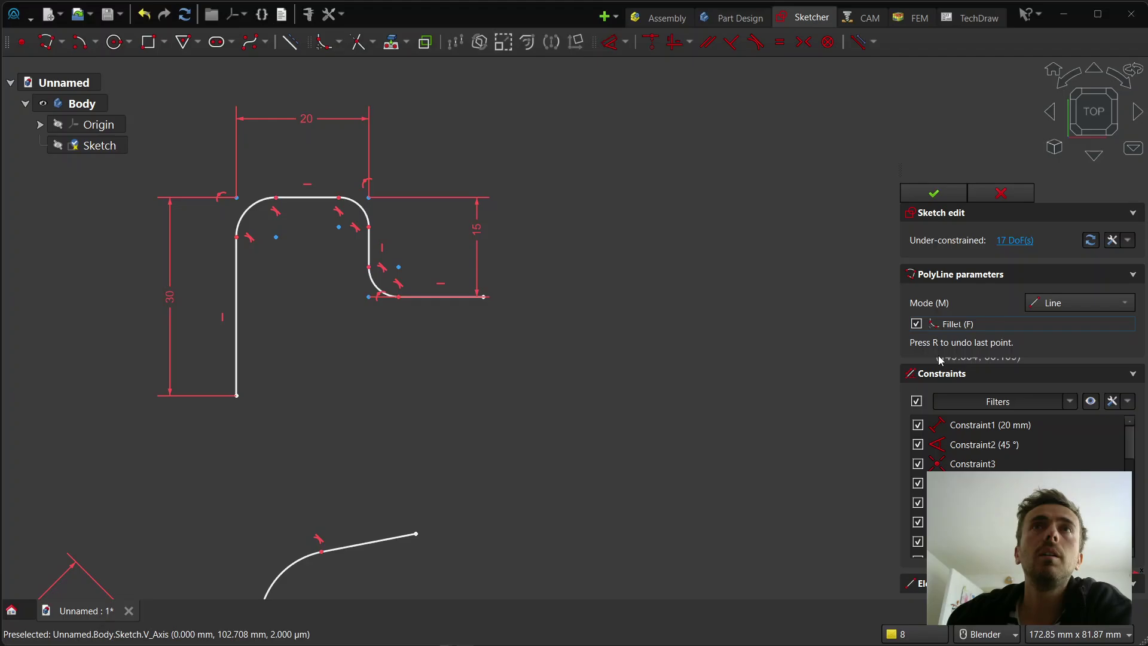
click(536, 443)
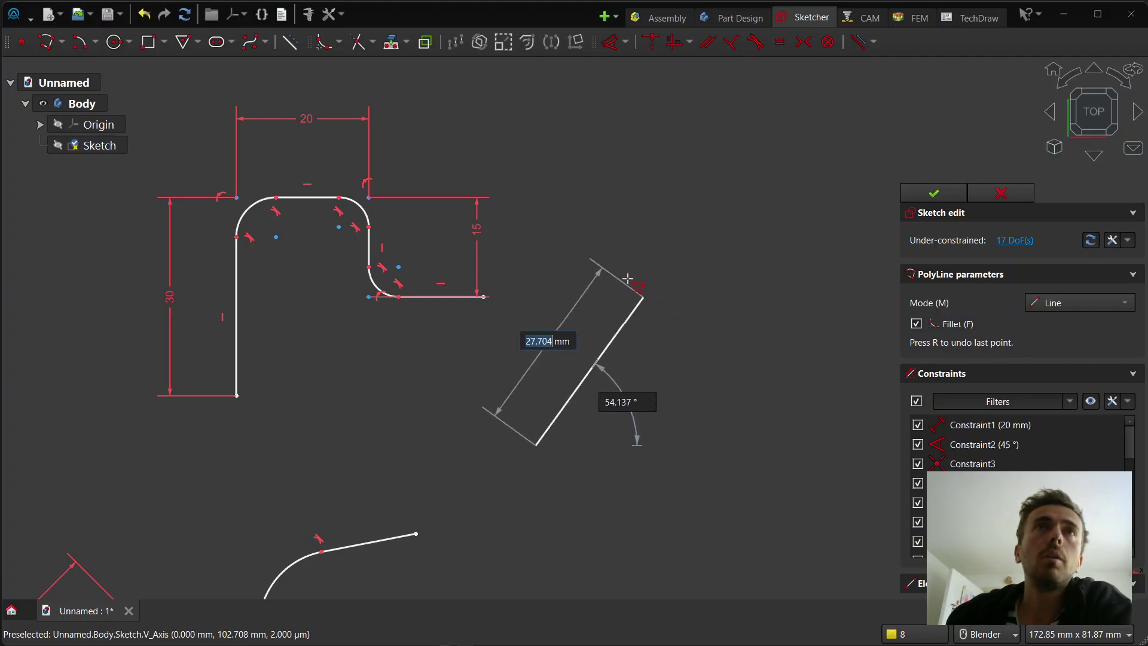
click(578, 293)
click(766, 345)
click(792, 154)
click(638, 175)
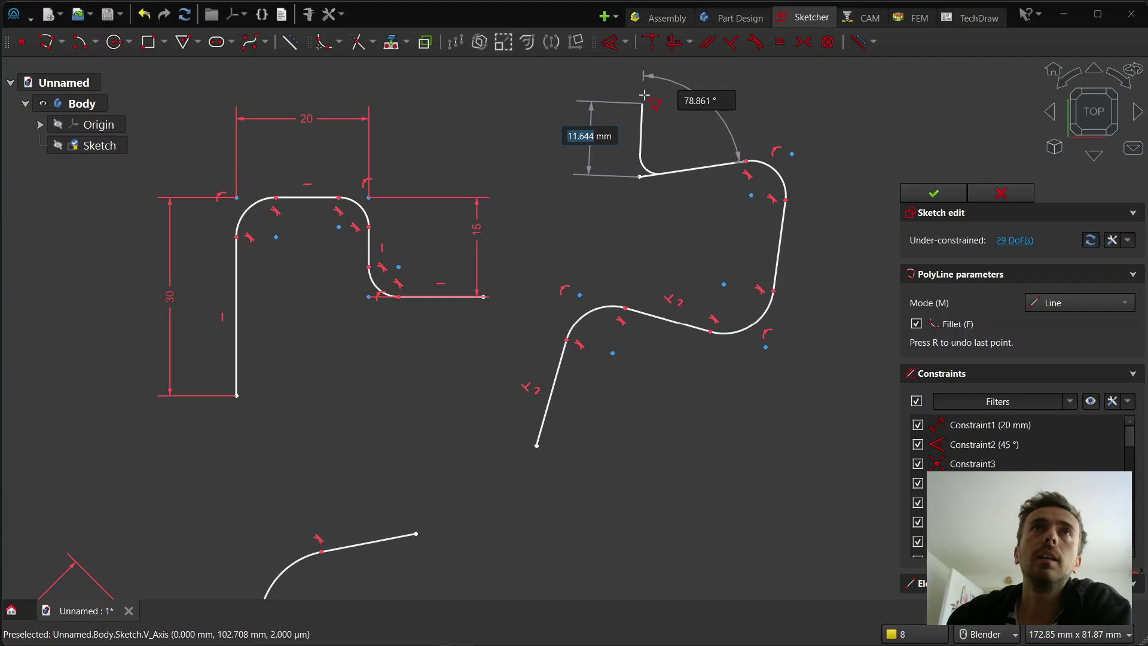
click(642, 90)
key(r)
key(r)
key(r)
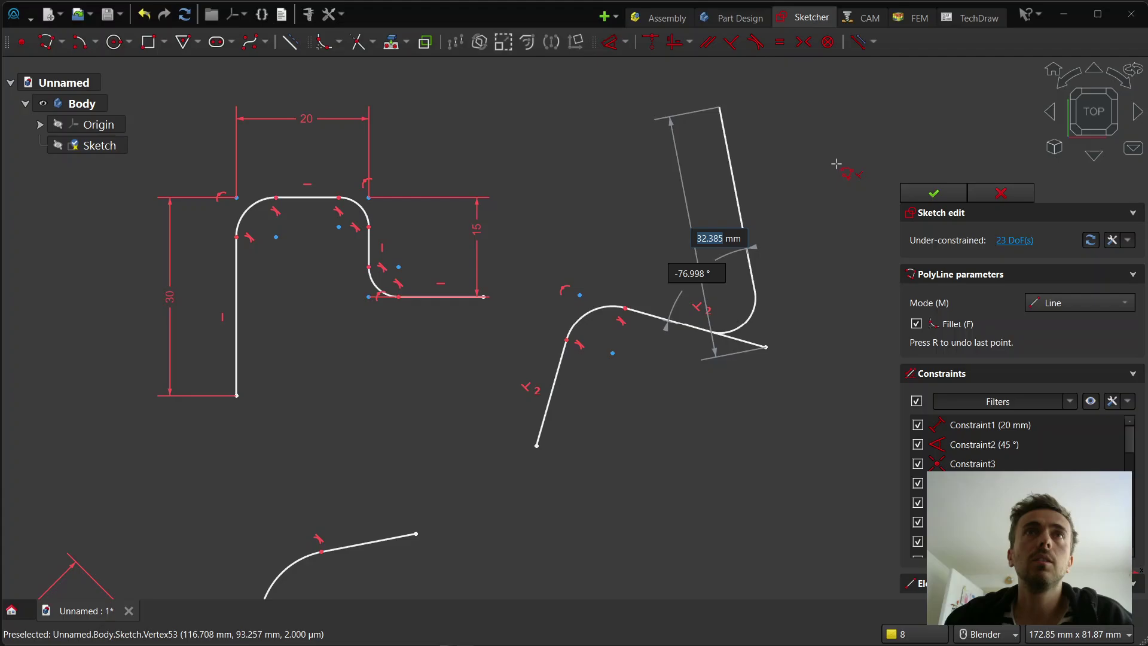
Add two sharp upper corners with Fillet off, a rounded left corner, and an arc ending inside.
click(916, 324)
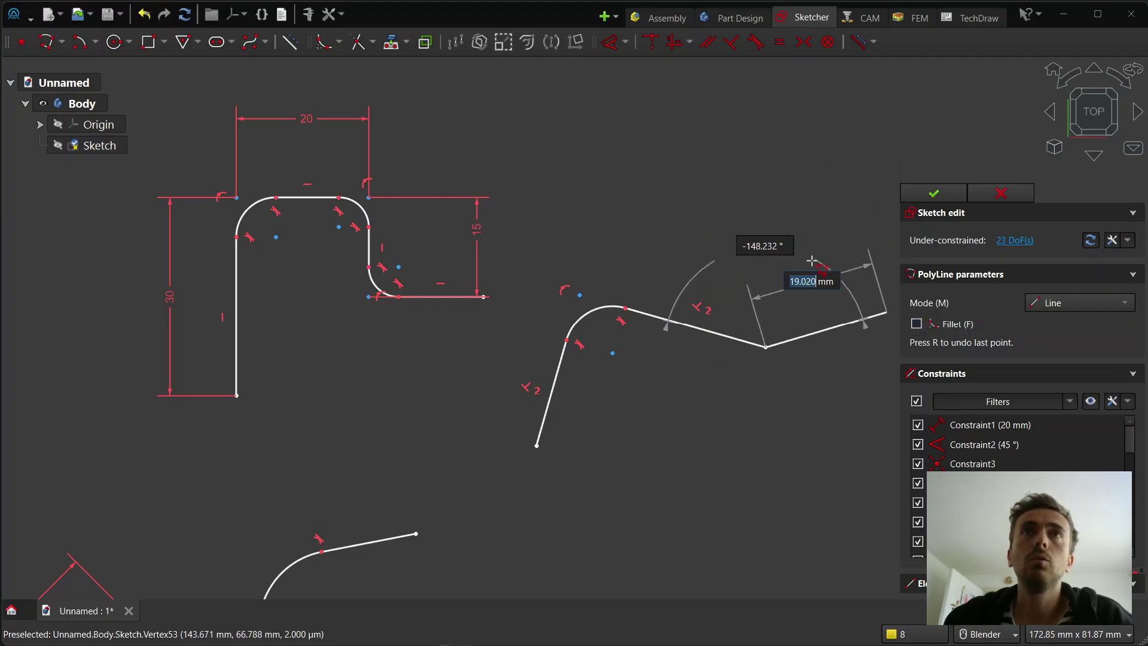
click(863, 142)
click(642, 154)
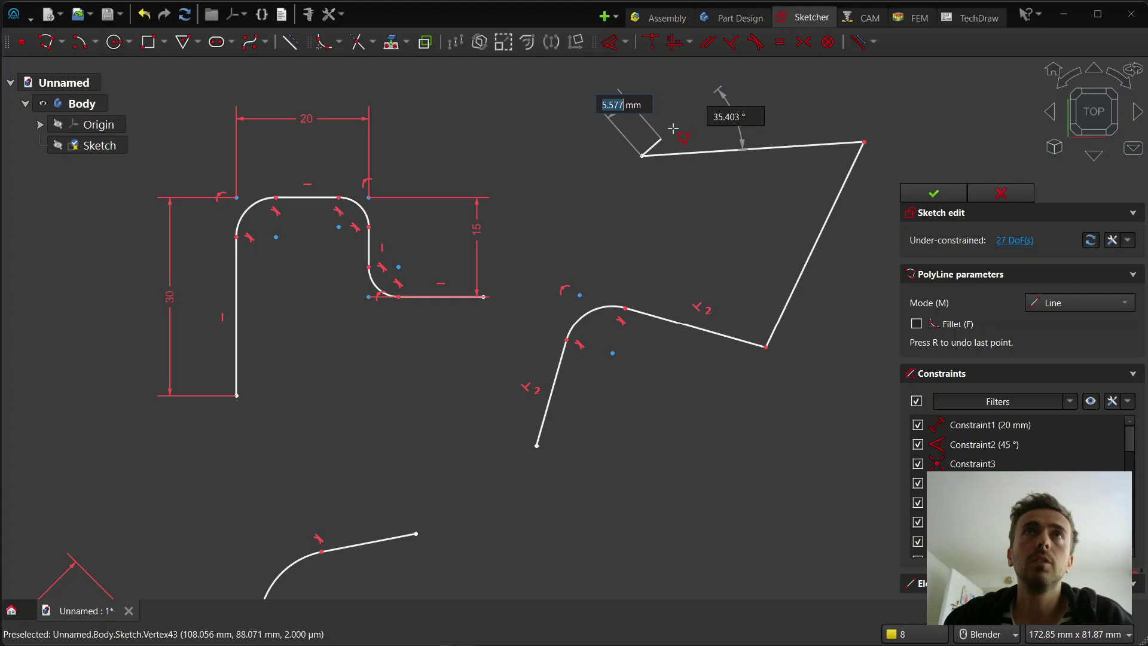
click(916, 324)
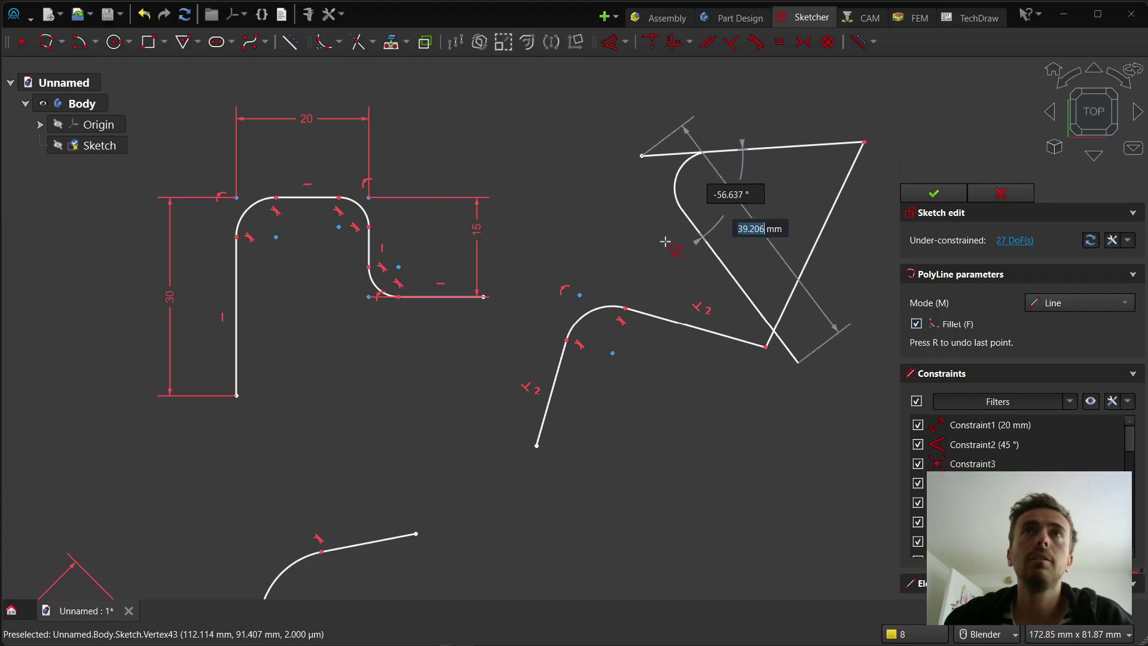
click(628, 213)
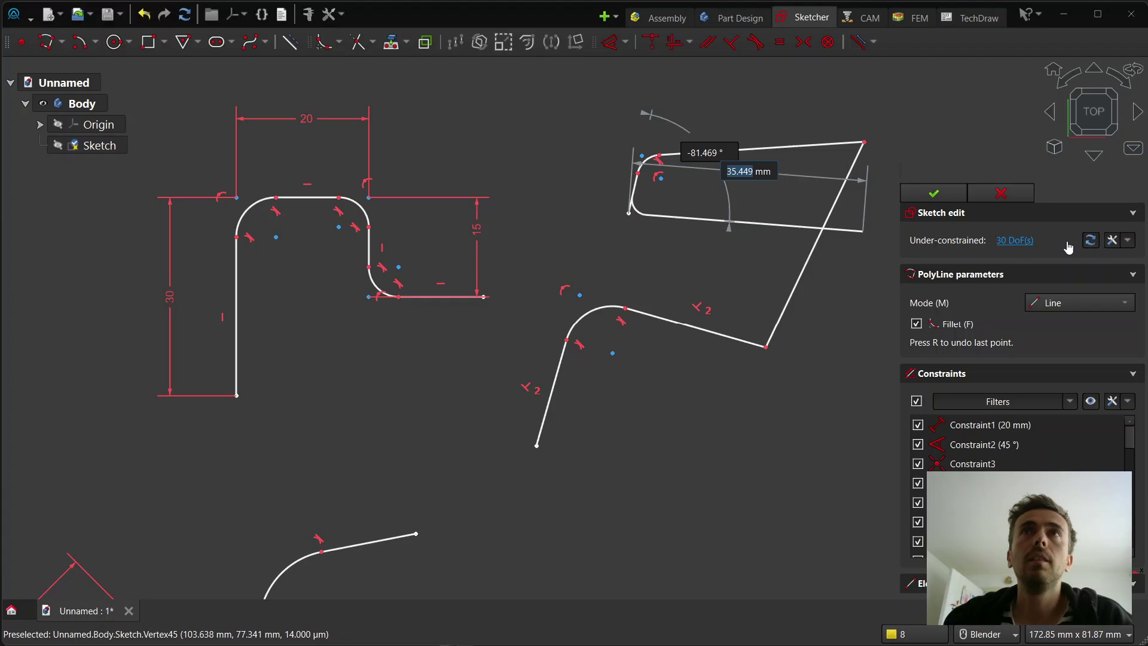
click(1092, 302)
click(1083, 320)
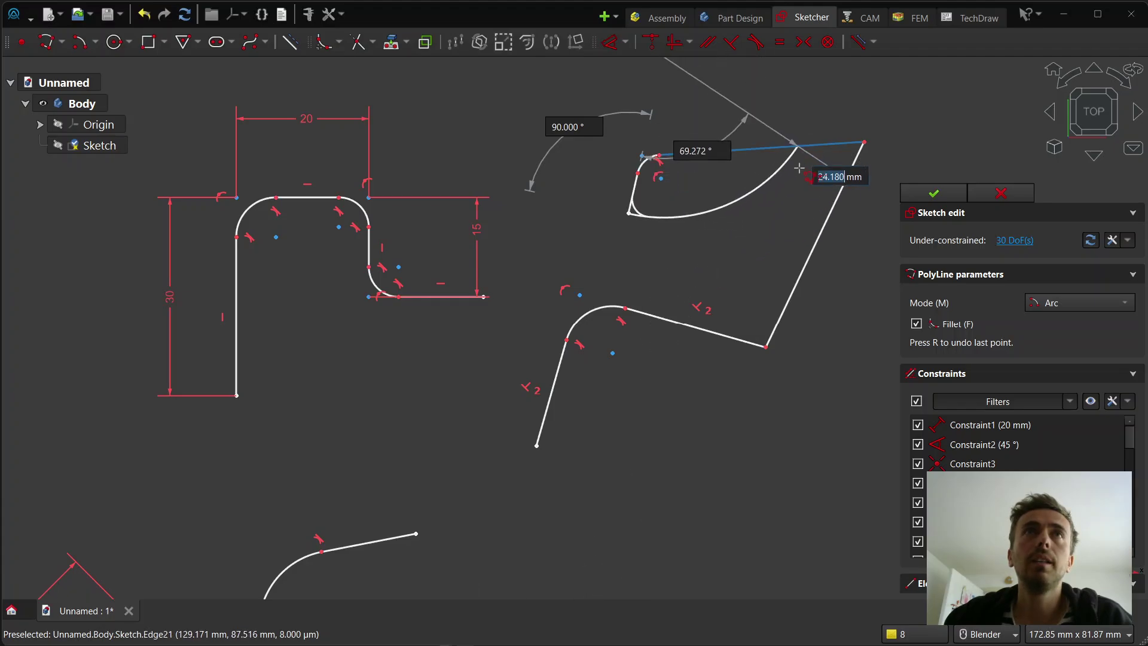
click(800, 178)
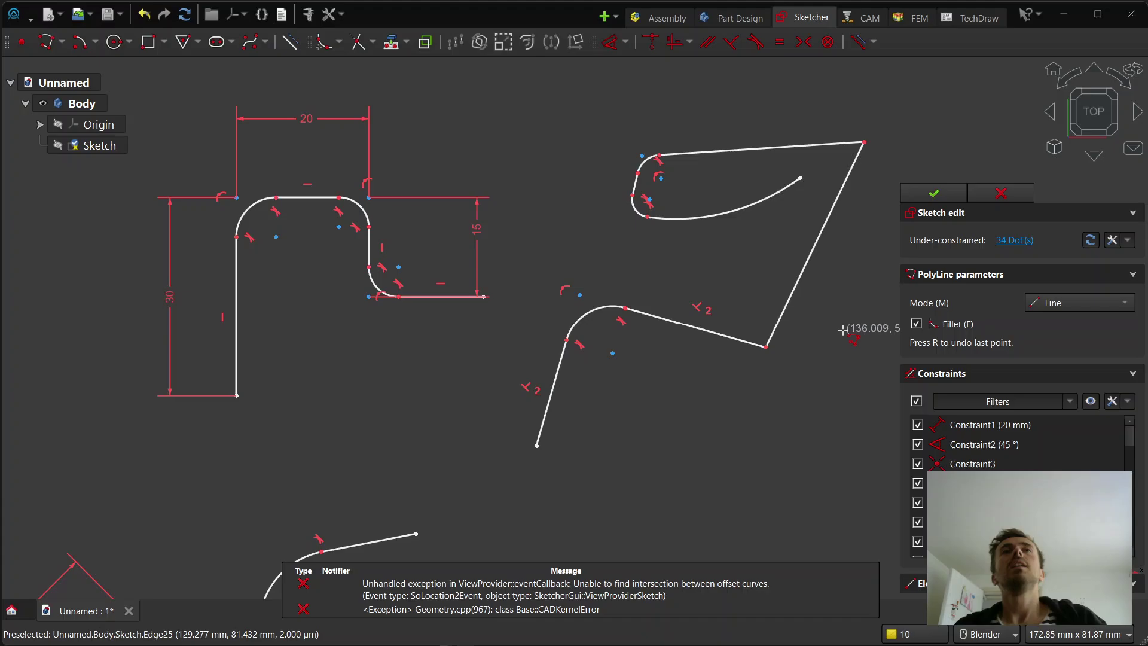